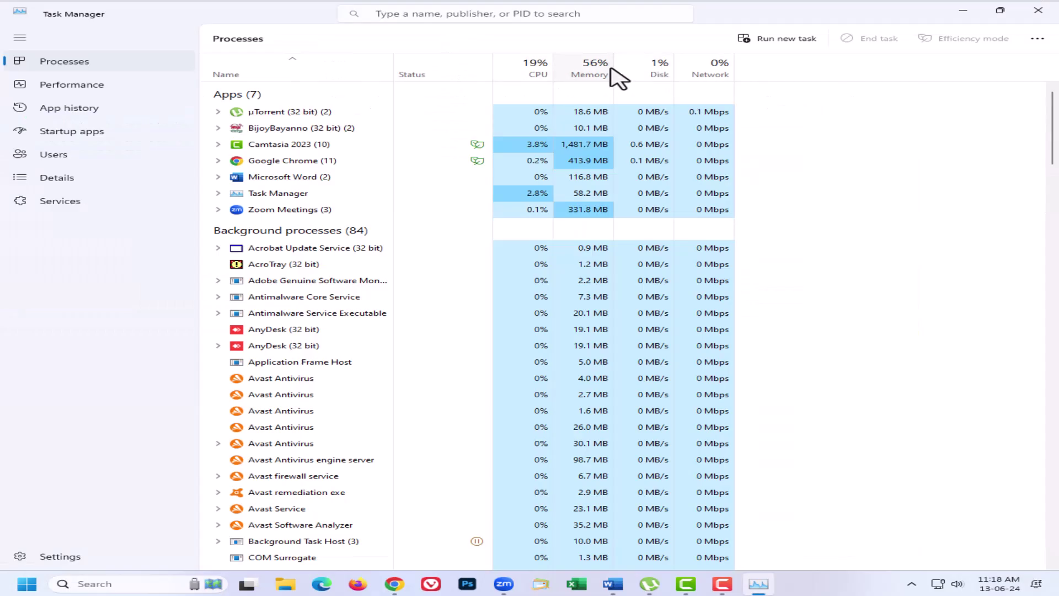
# Look through the running processes and their memory use, and open the performance overview
pyautogui.scroll(-2, 598, 295)
pyautogui.scroll(-2, 597, 299)
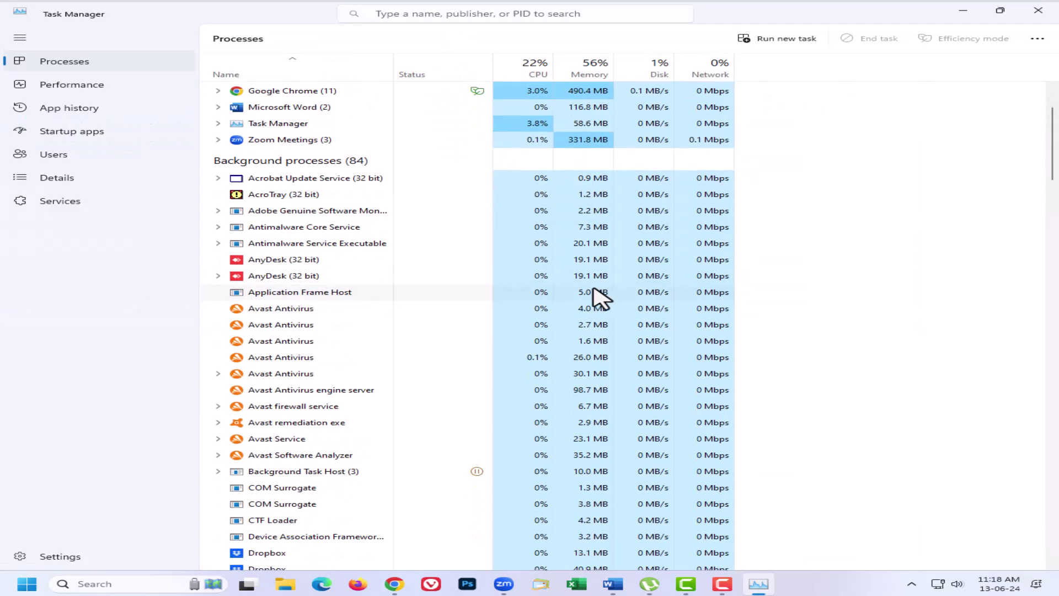
pyautogui.scroll(4, 491, 295)
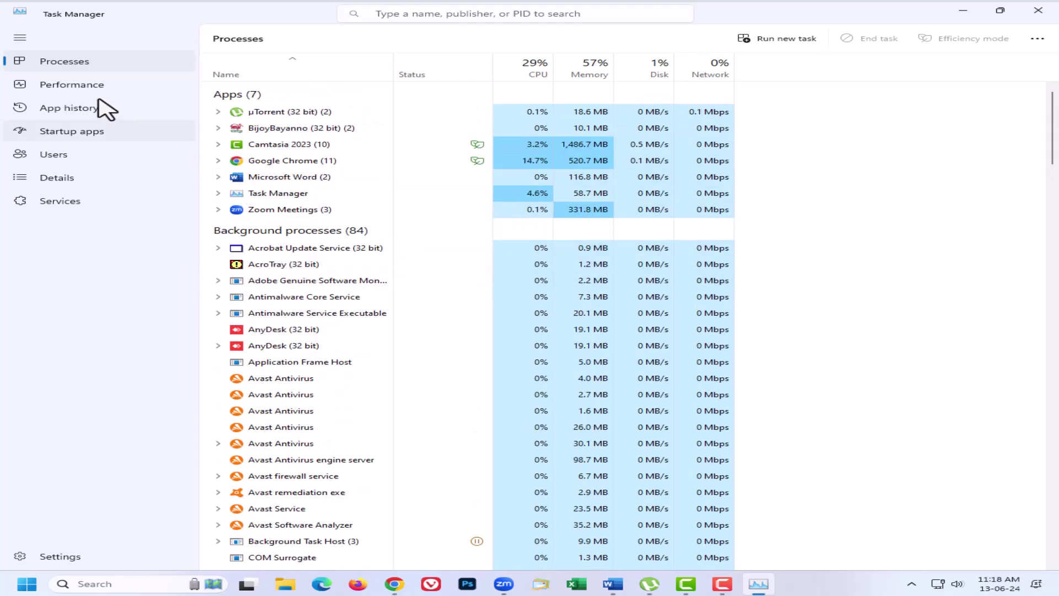
pyautogui.click(67, 86)
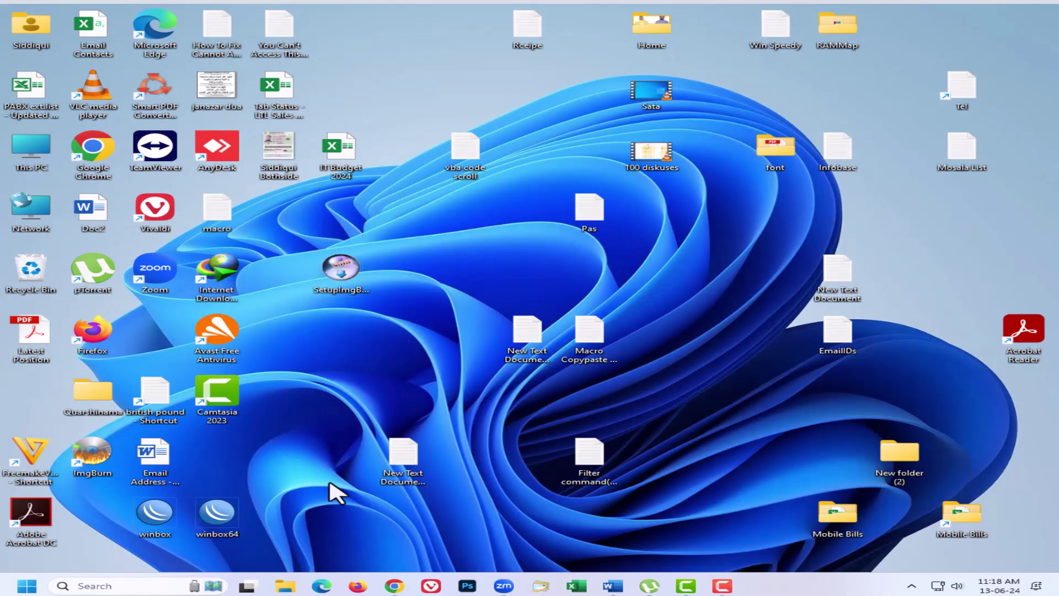
# Find and open the Windows Services app, and widen the Name column of the service list
pyautogui.click(105, 586)
pyautogui.write('services')
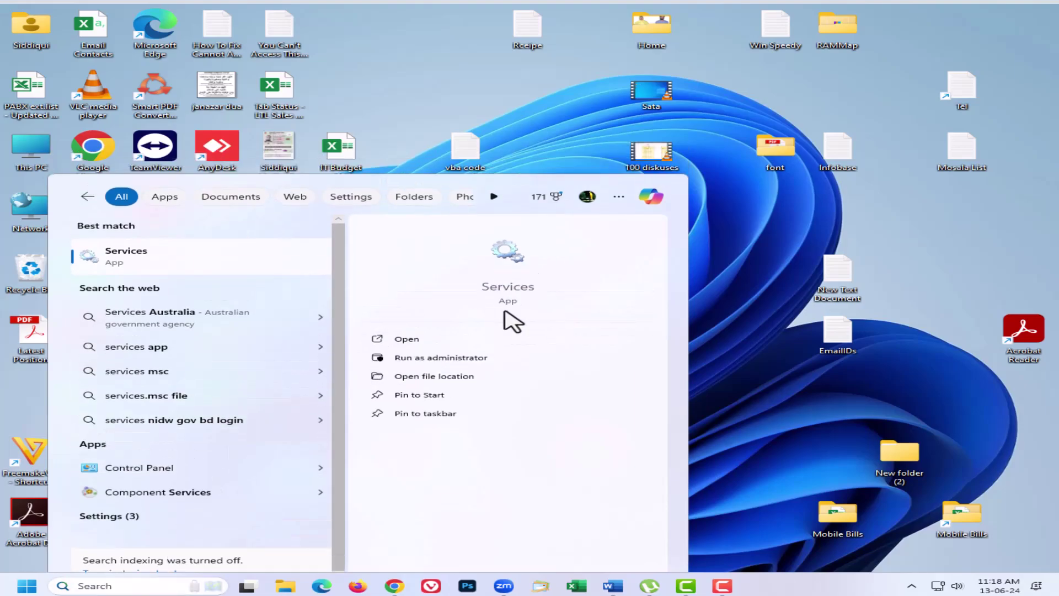
pyautogui.click(508, 313)
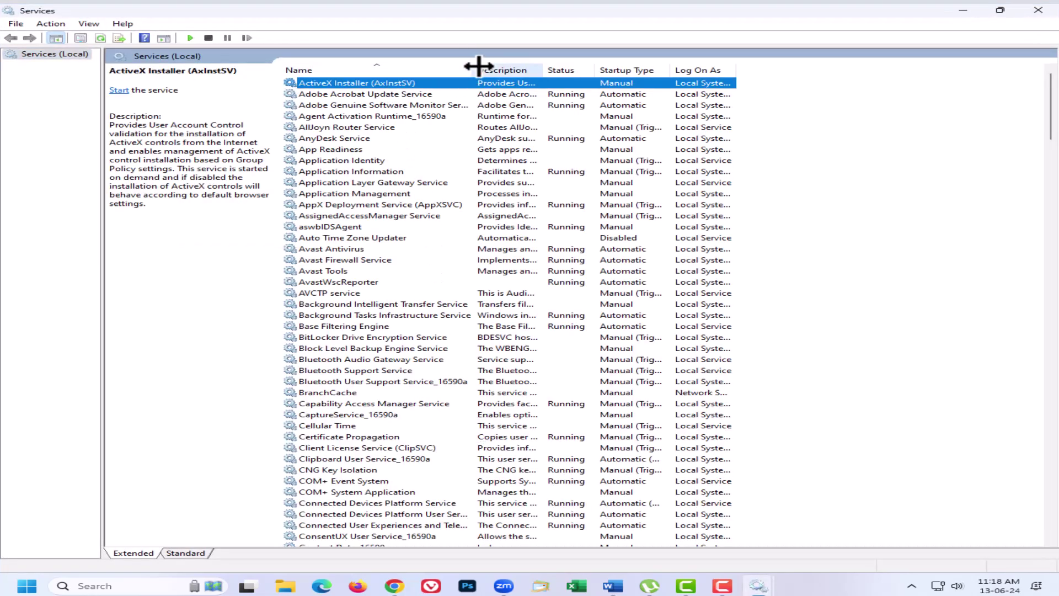
pyautogui.moveTo(472, 68); pyautogui.dragTo(567, 76)
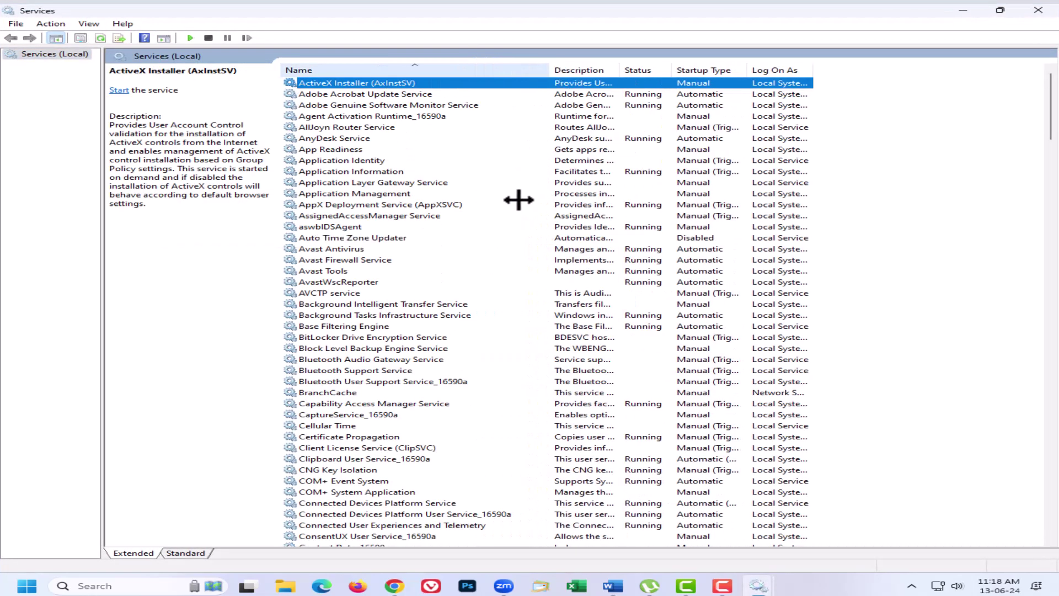
# Set the Connected User Experiences and Telemetry service's startup type to Disabled, stop the service, and save the changes
pyautogui.scroll(-1, 444, 317)
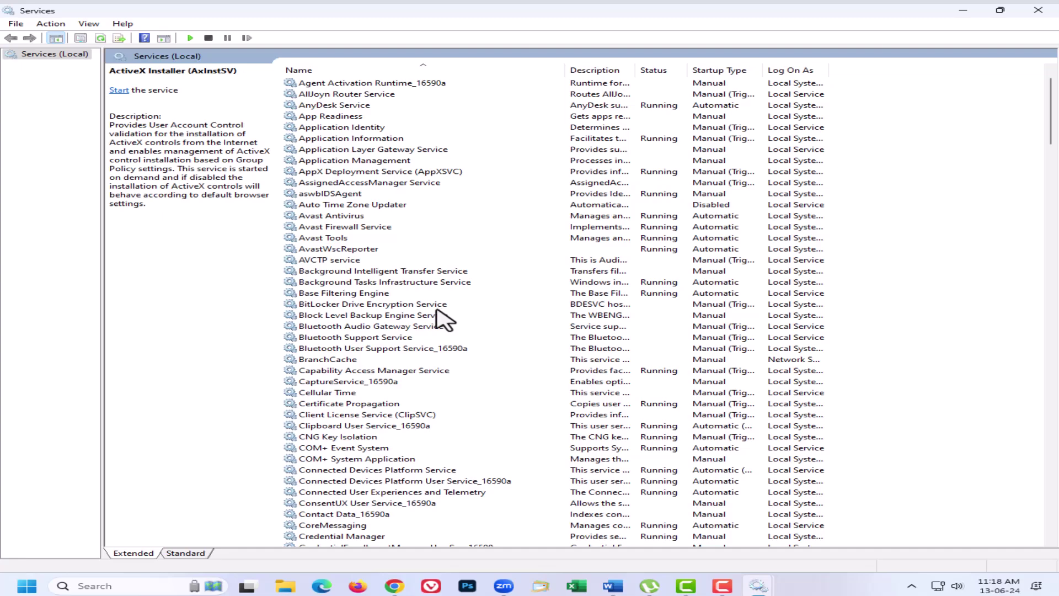
pyautogui.scroll(-3, 444, 319)
pyautogui.scroll(-1, 436, 323)
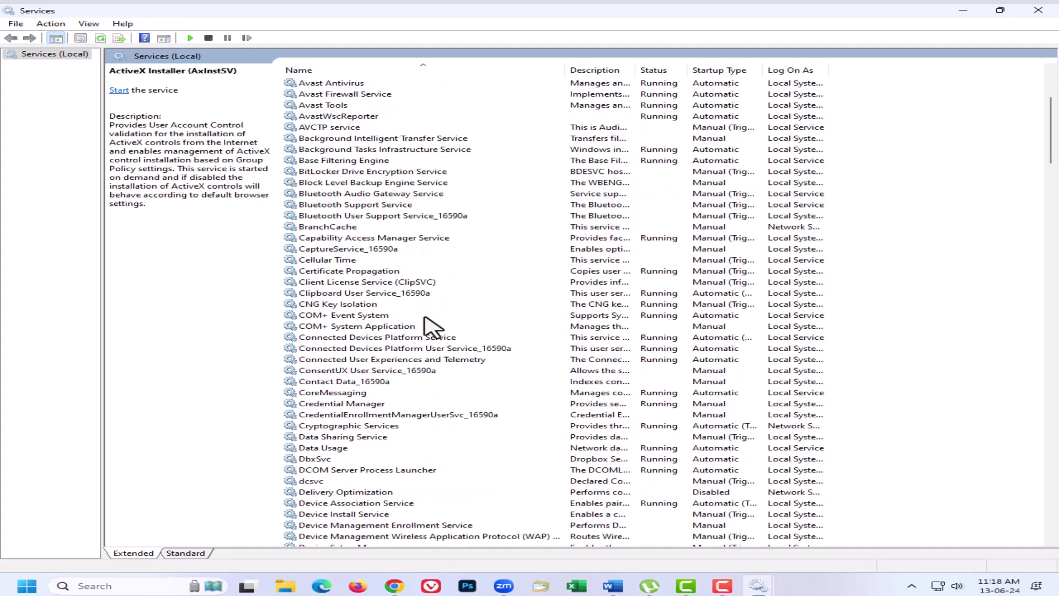
pyautogui.click(455, 360)
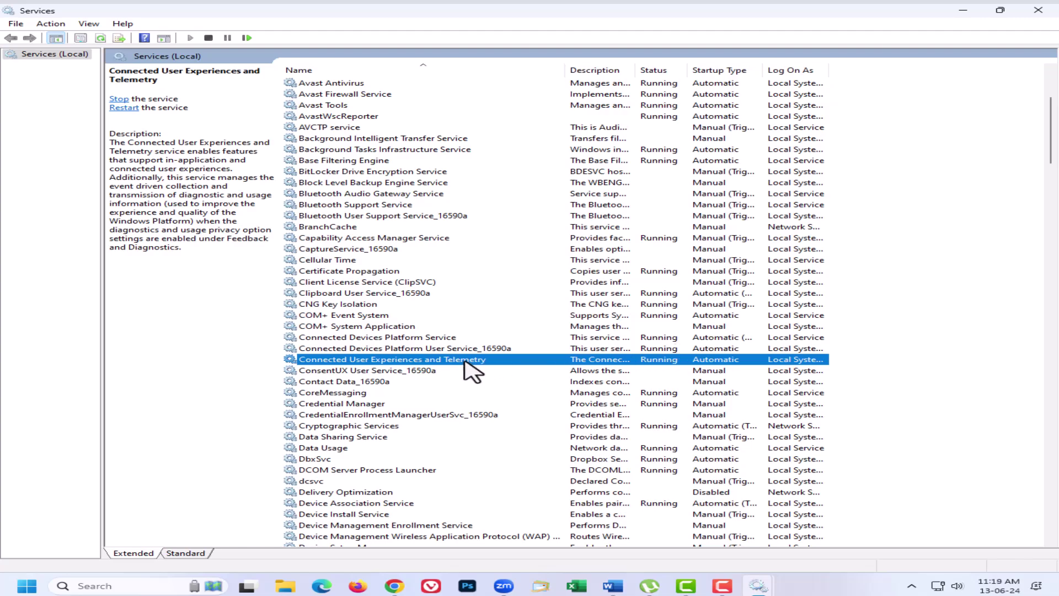
pyautogui.doubleClick(515, 361)
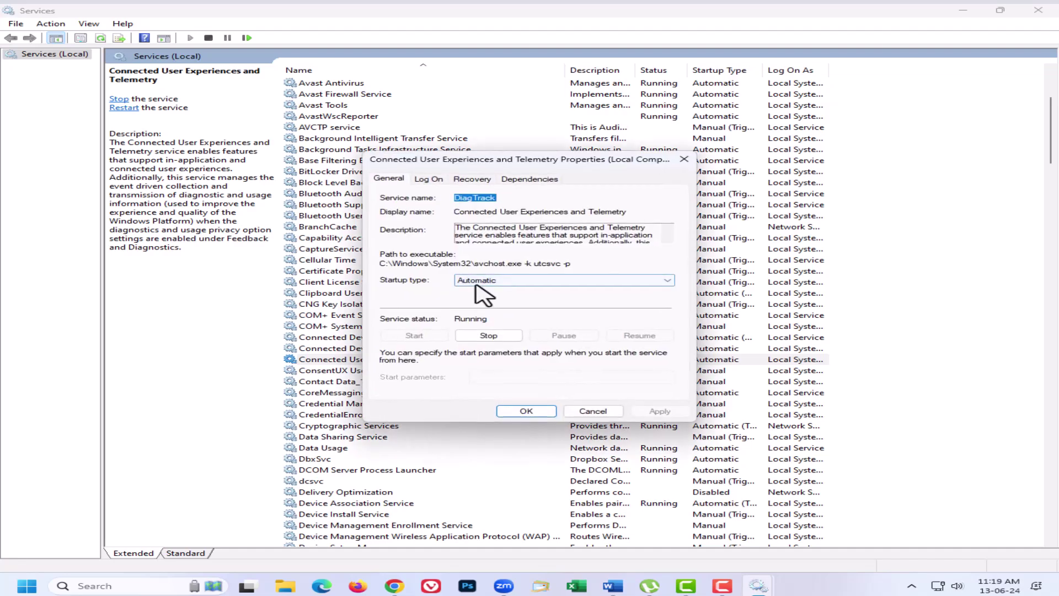
pyautogui.click(578, 282)
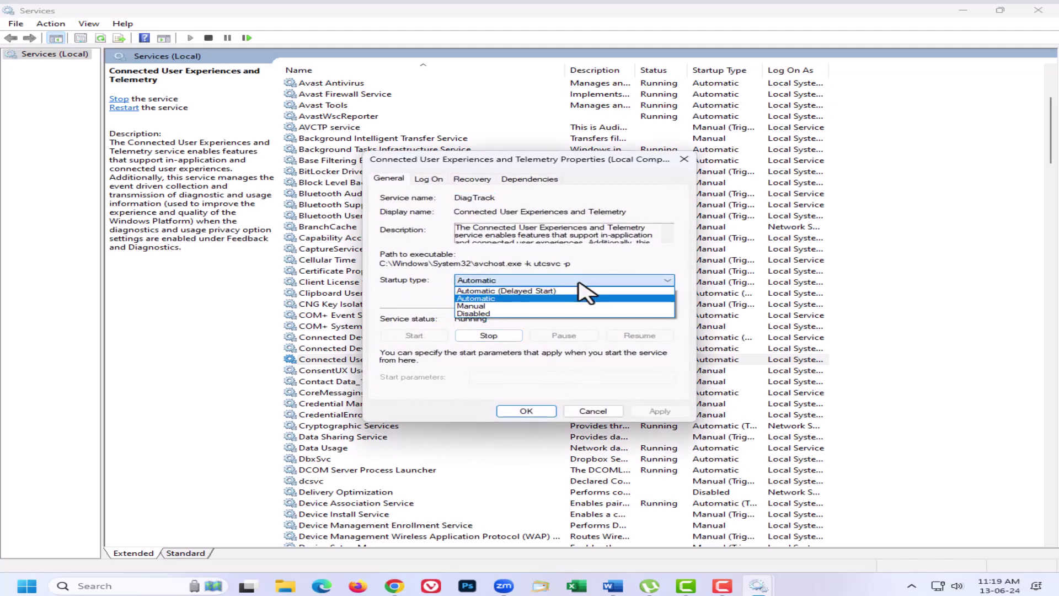
pyautogui.click(503, 313)
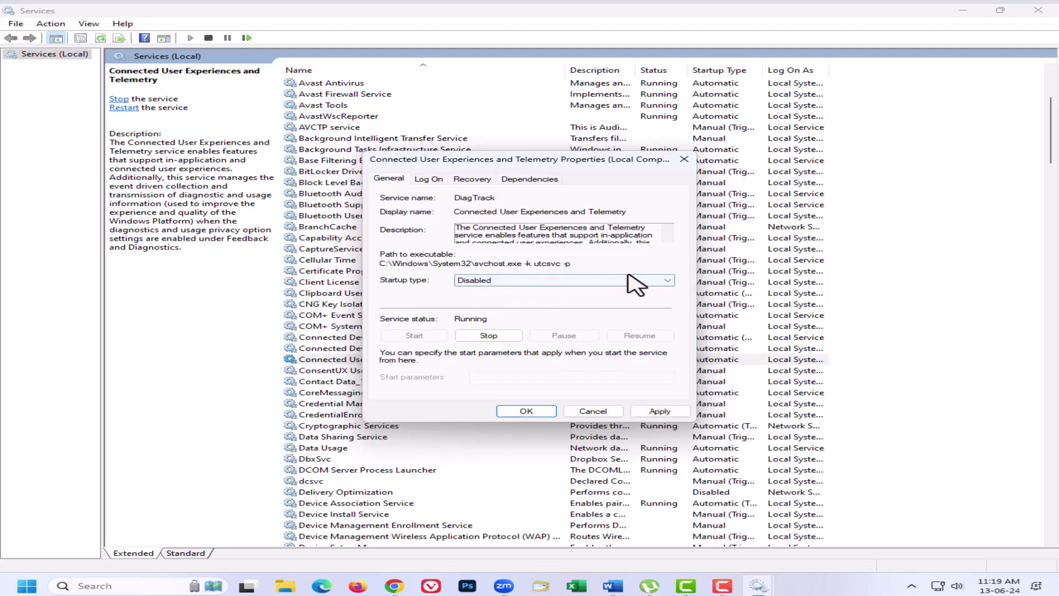
pyautogui.click(483, 337)
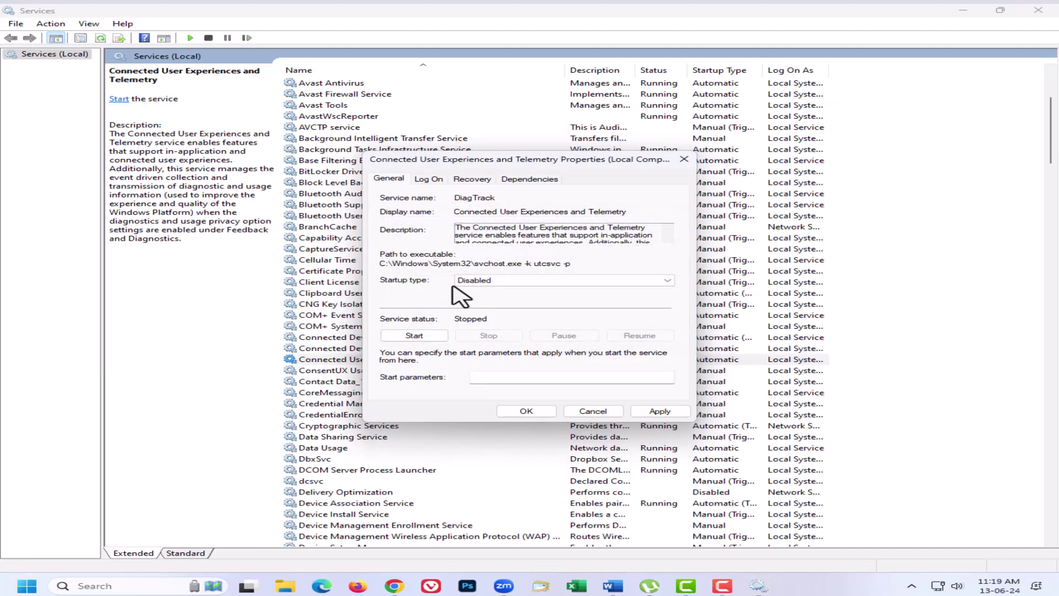
pyautogui.click(657, 413)
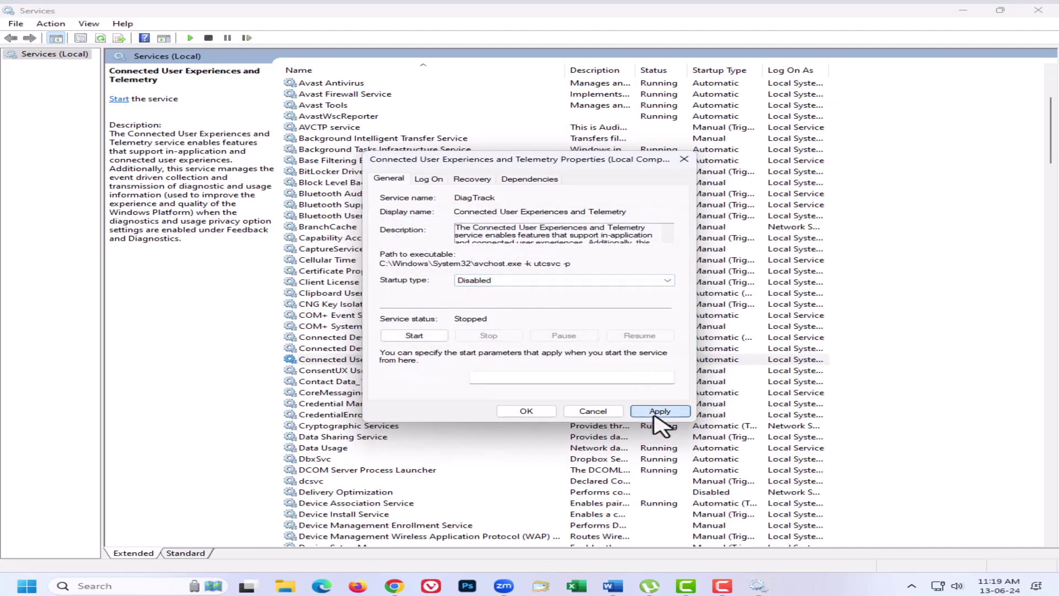
pyautogui.click(525, 411)
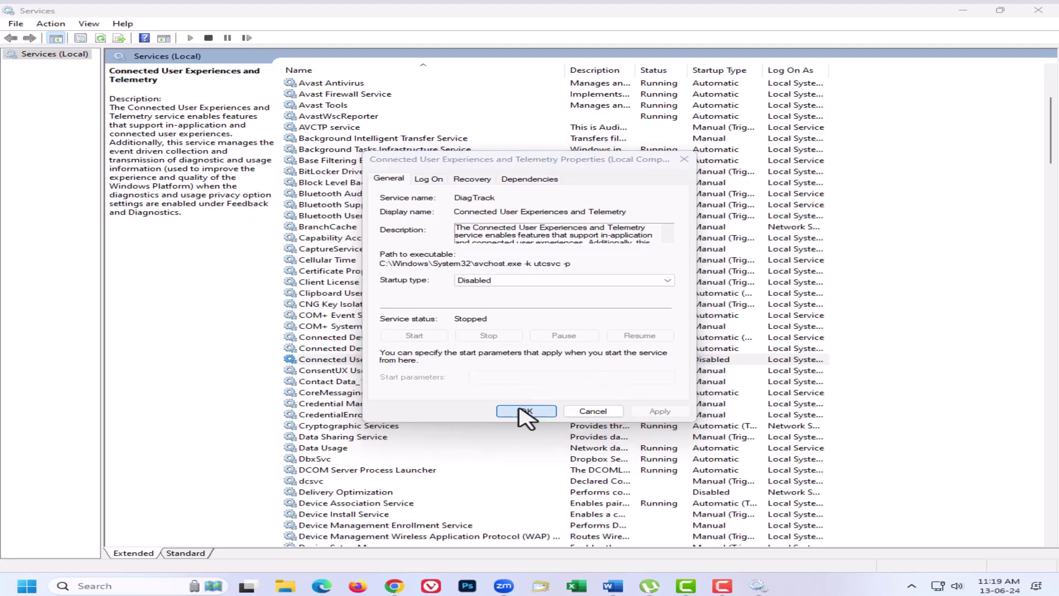
# Set the SysMain service's startup type to Disabled, start the service, and save the changes
pyautogui.scroll(-1, 419, 363)
pyautogui.scroll(-8, 425, 357)
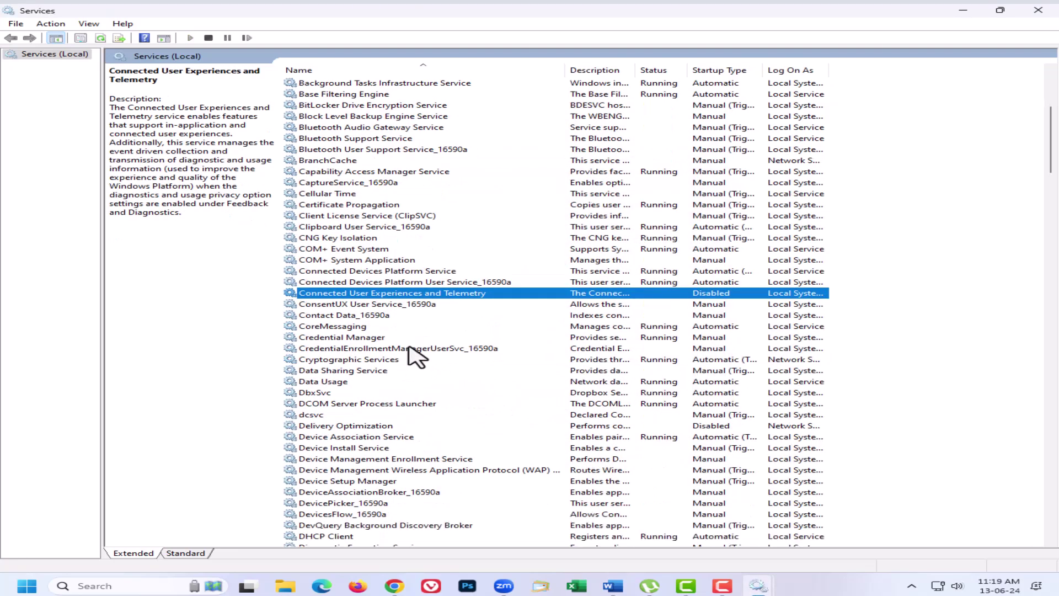
pyautogui.scroll(-8, 404, 353)
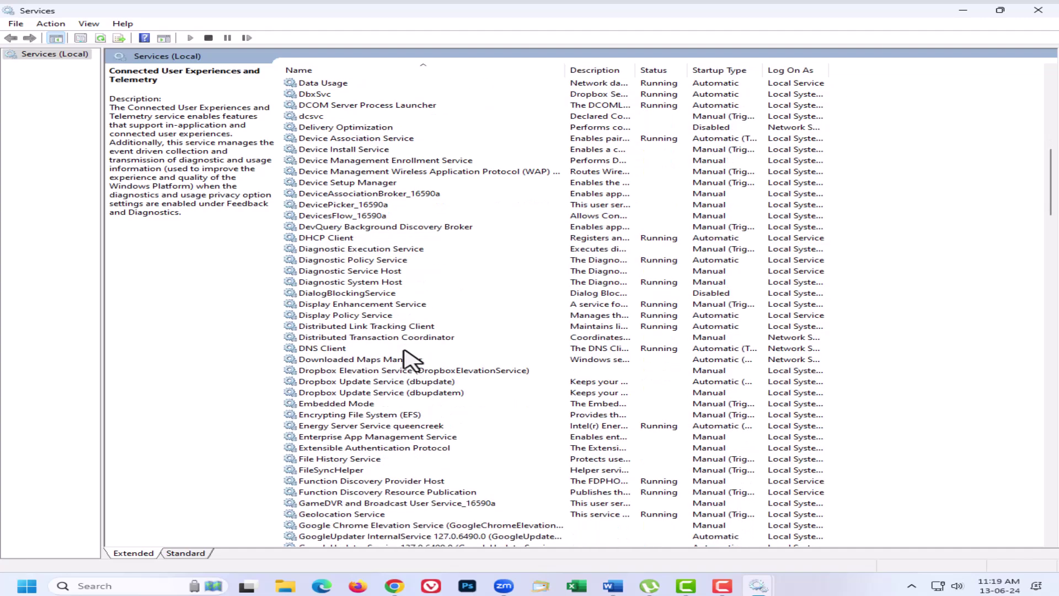
pyautogui.scroll(-14, 425, 392)
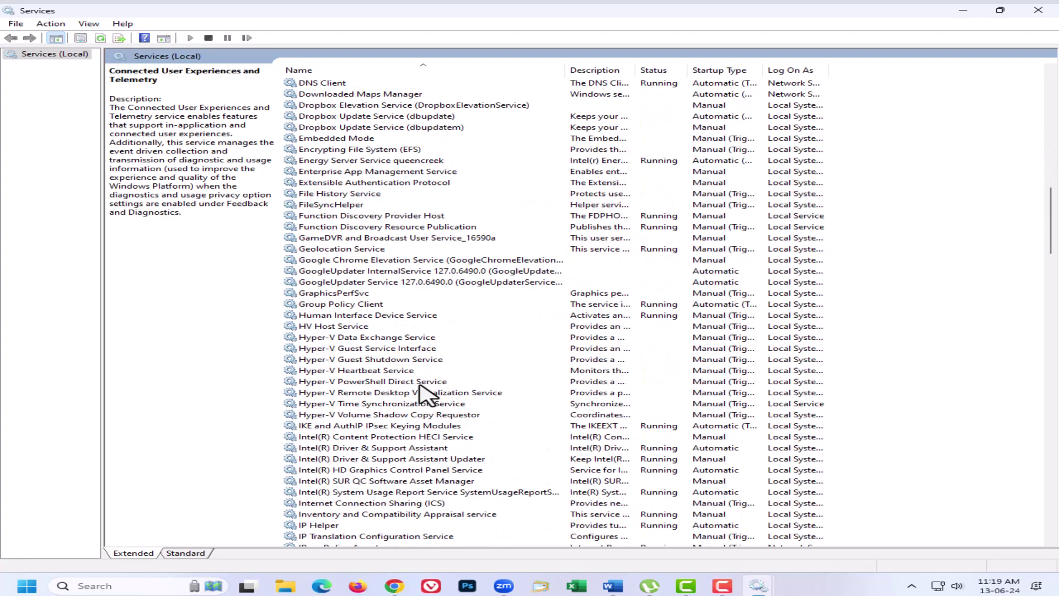
pyautogui.scroll(-9, 419, 384)
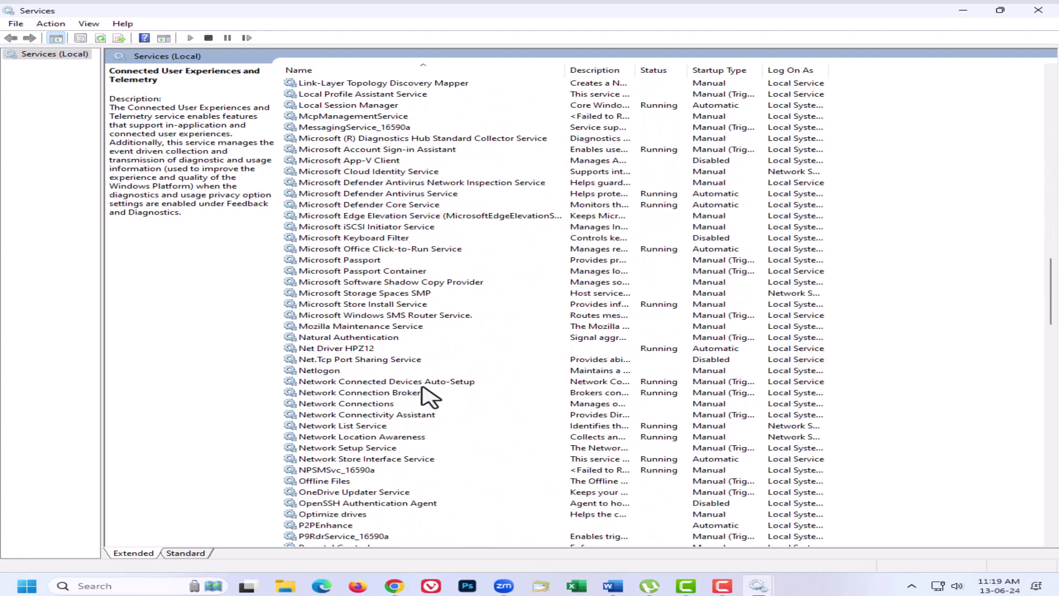
pyautogui.scroll(-13, 441, 393)
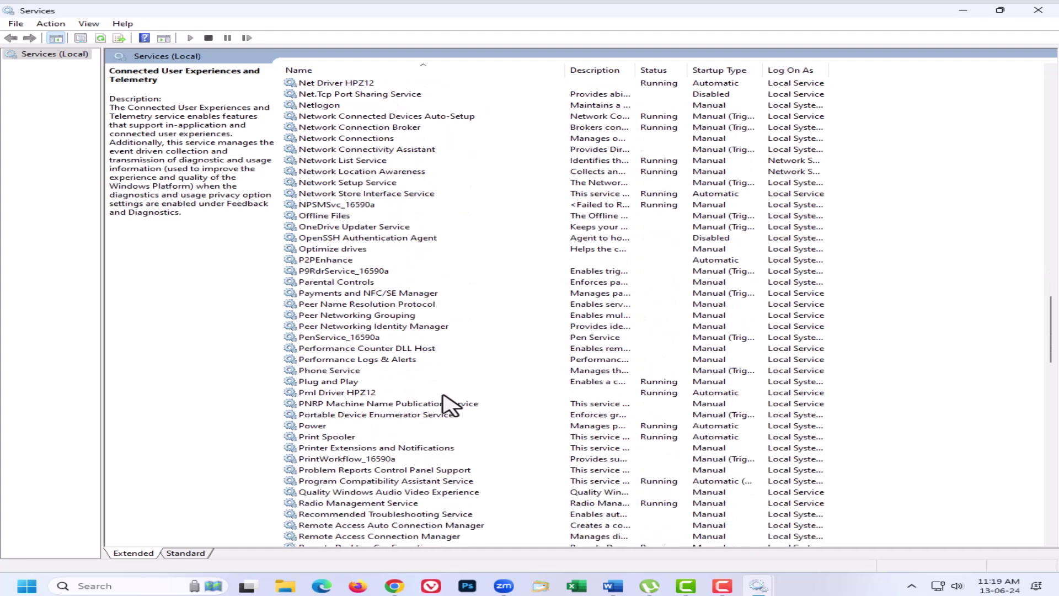
pyautogui.scroll(-4, 446, 403)
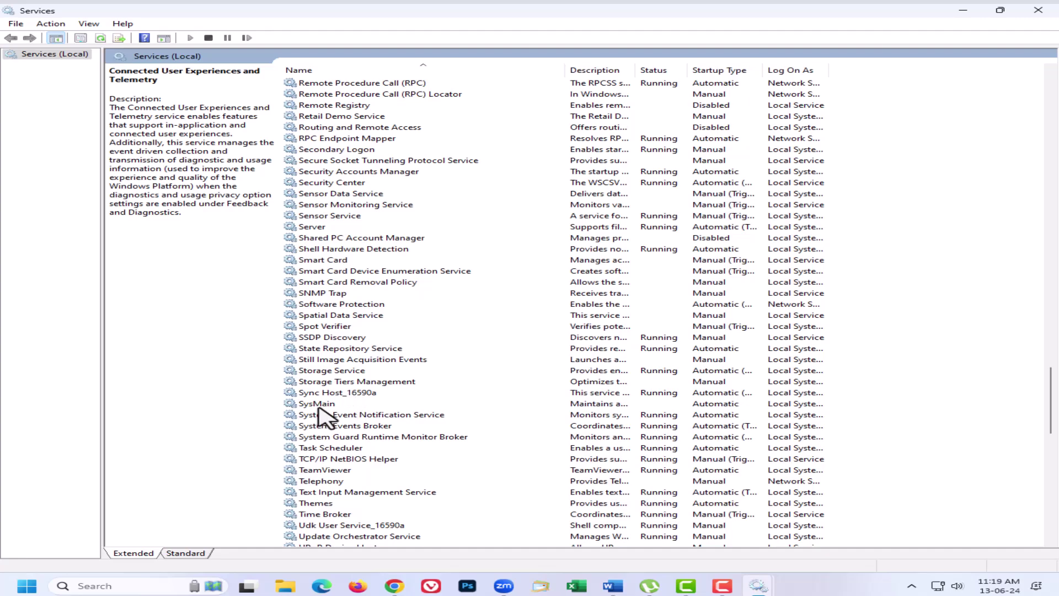
pyautogui.click(319, 407)
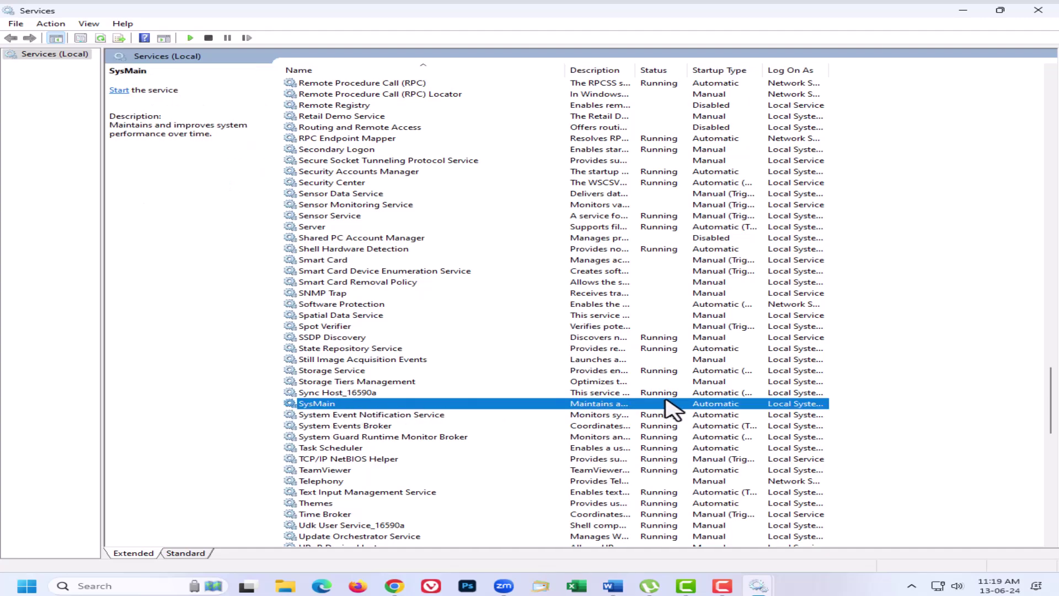
pyautogui.doubleClick(337, 405)
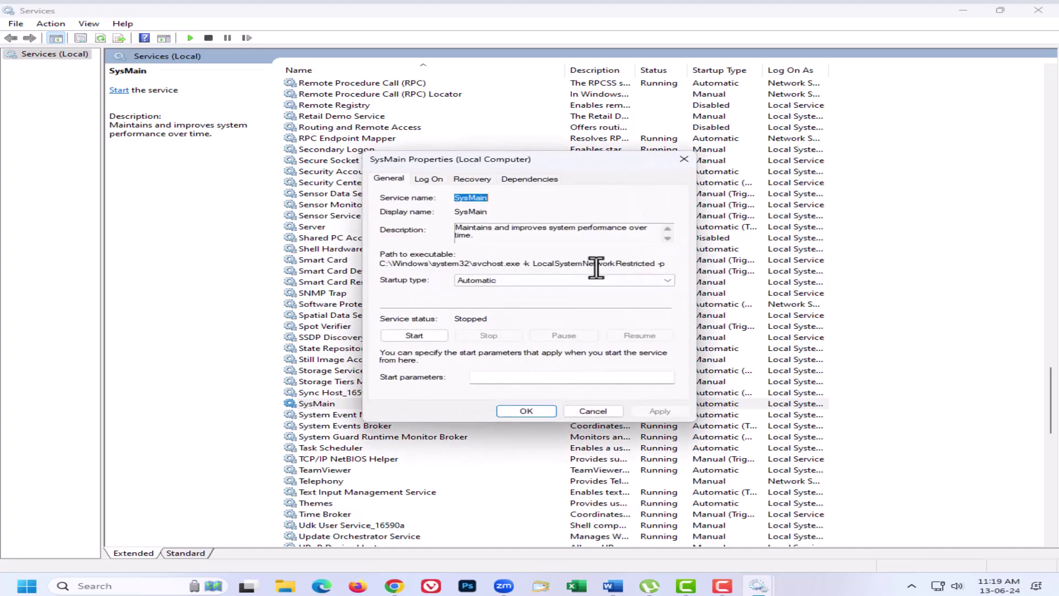
pyautogui.click(666, 281)
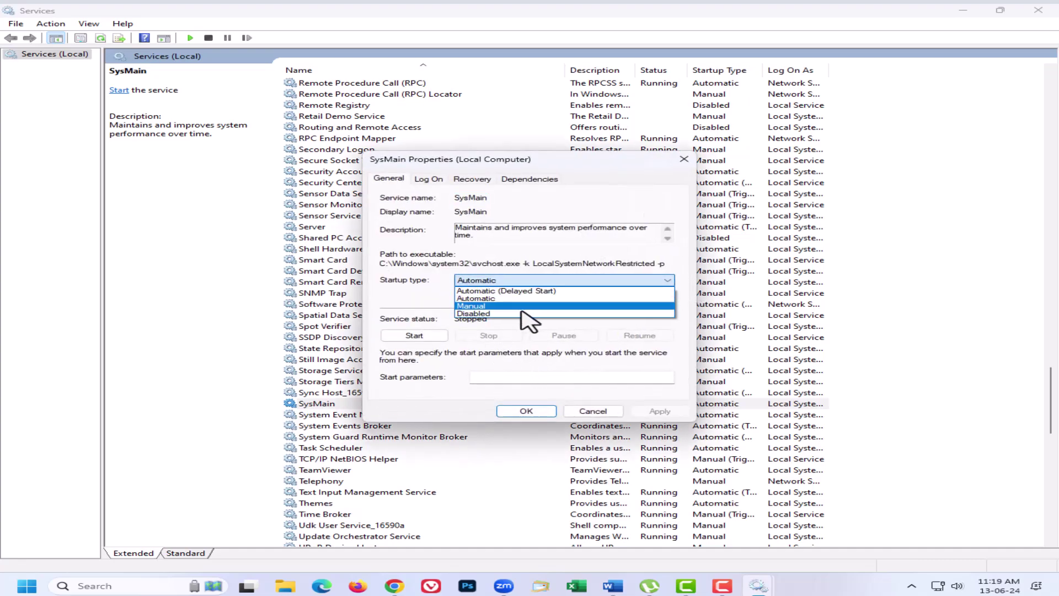
pyautogui.click(479, 313)
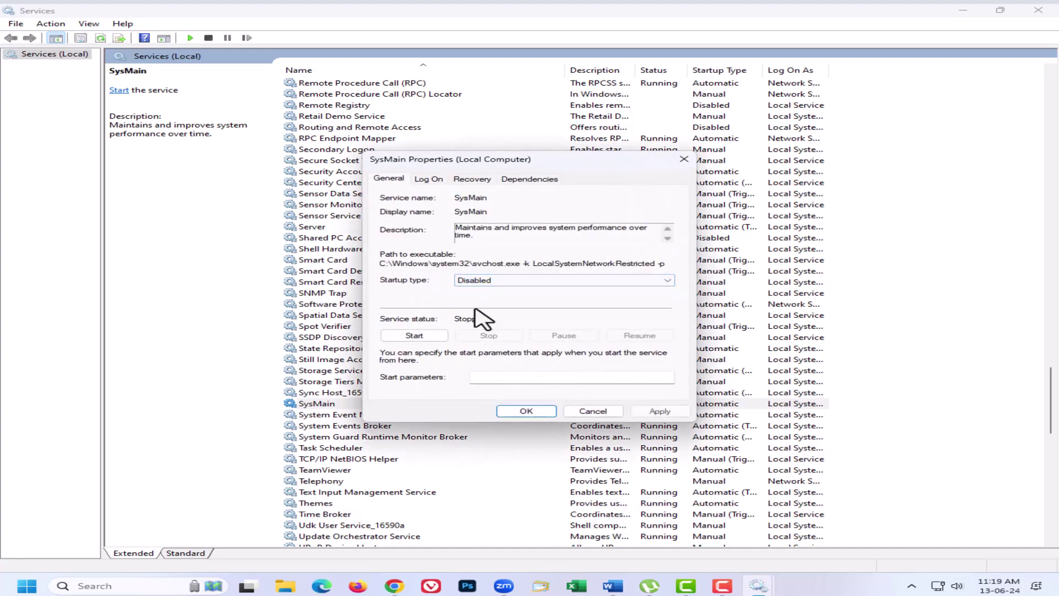
pyautogui.click(416, 336)
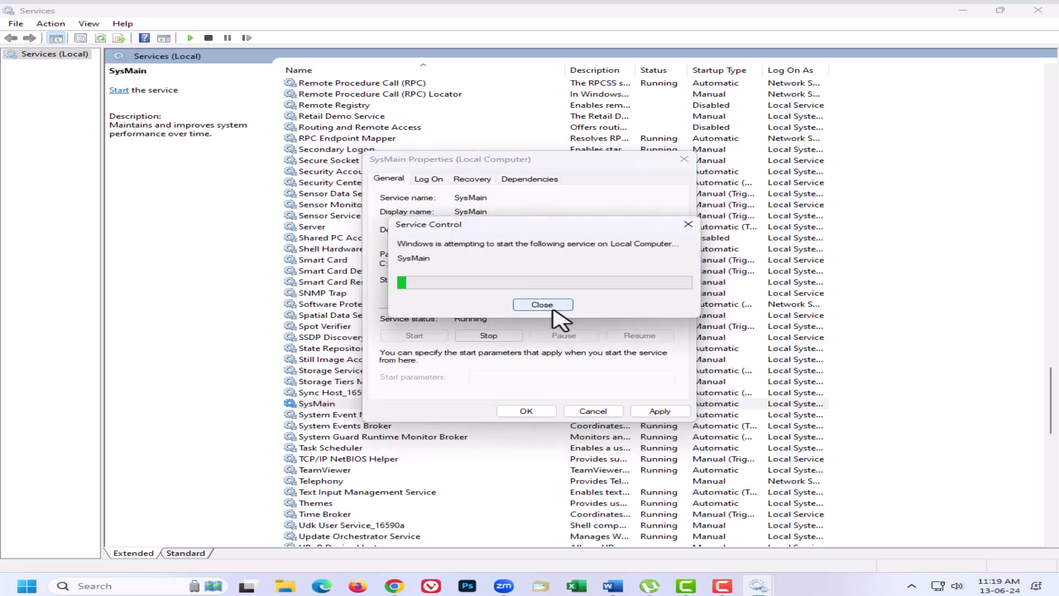
pyautogui.click(660, 411)
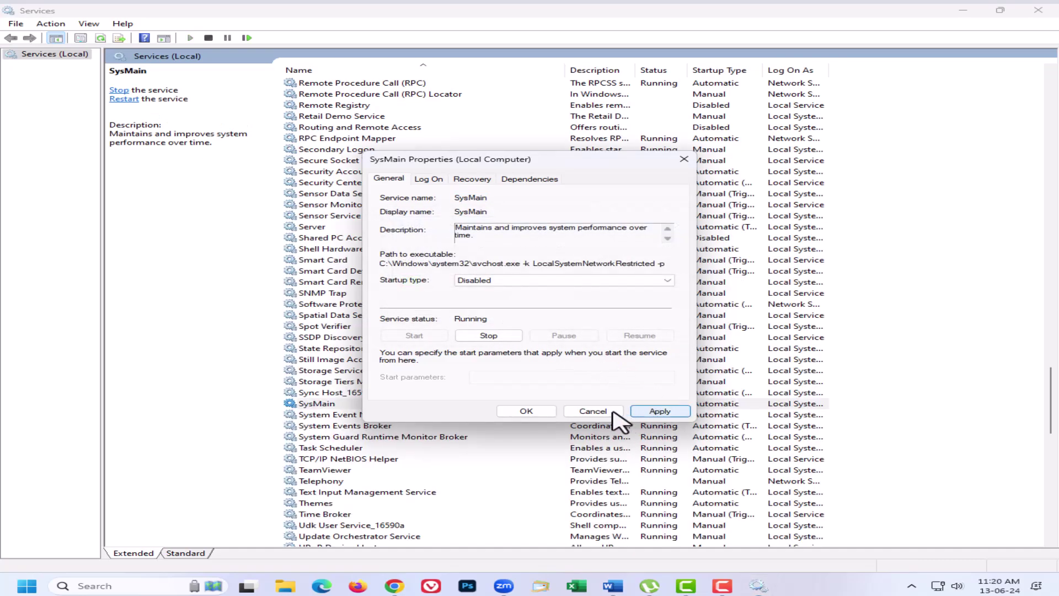
pyautogui.click(526, 411)
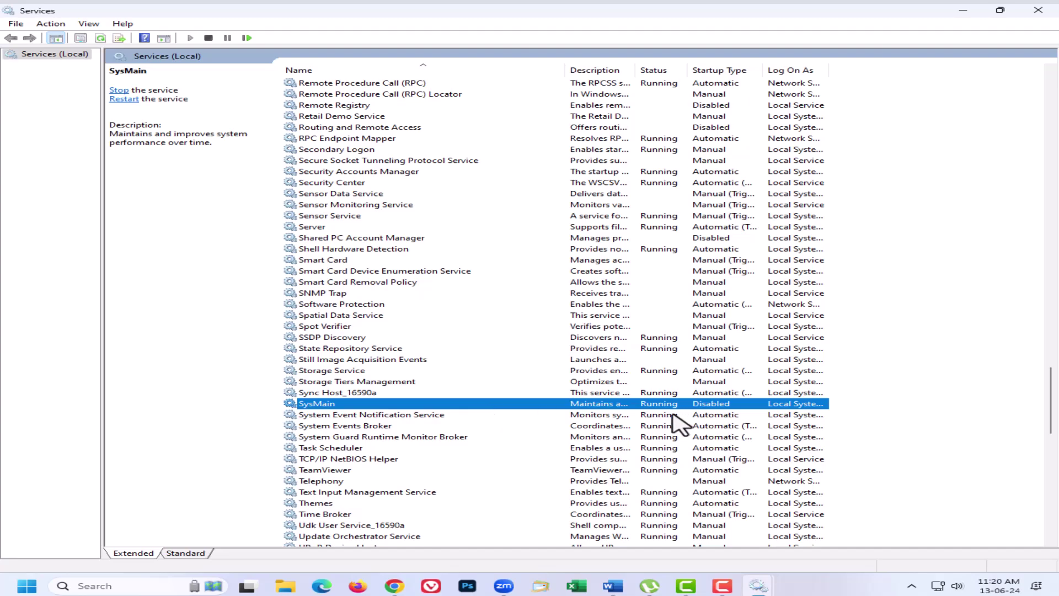
# Set the Windows Search service's startup type to Disabled, try to start the service, and save the changes
pyautogui.scroll(-5, 386, 414)
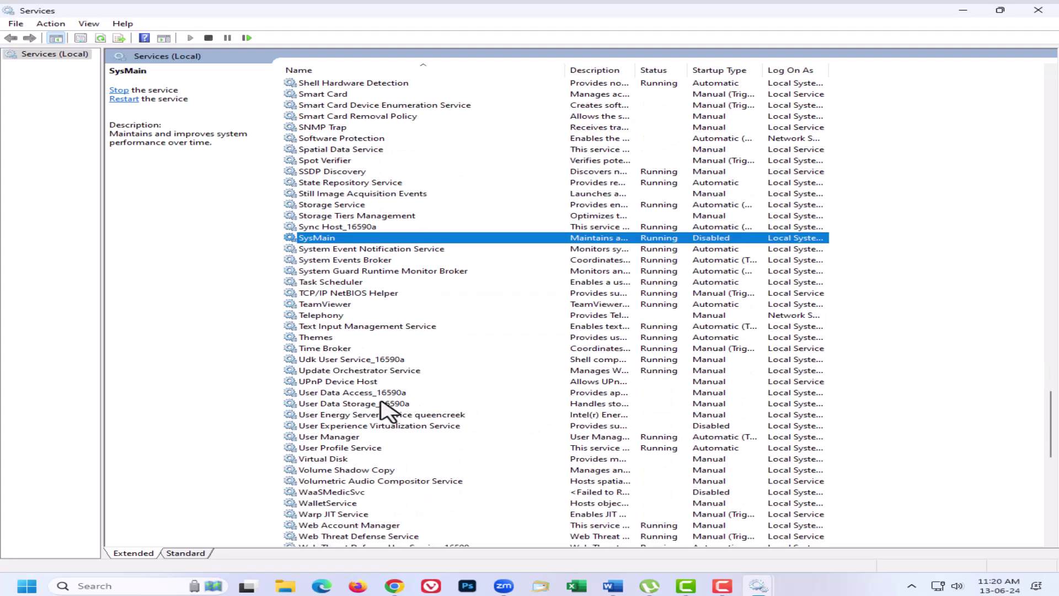
pyautogui.scroll(-5, 381, 403)
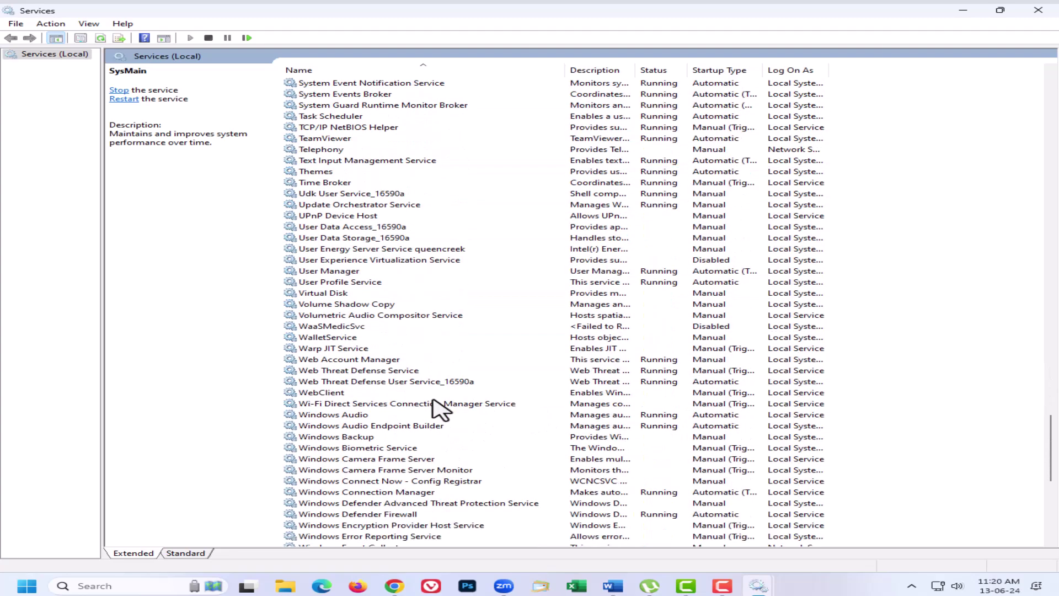
pyautogui.scroll(-9, 440, 409)
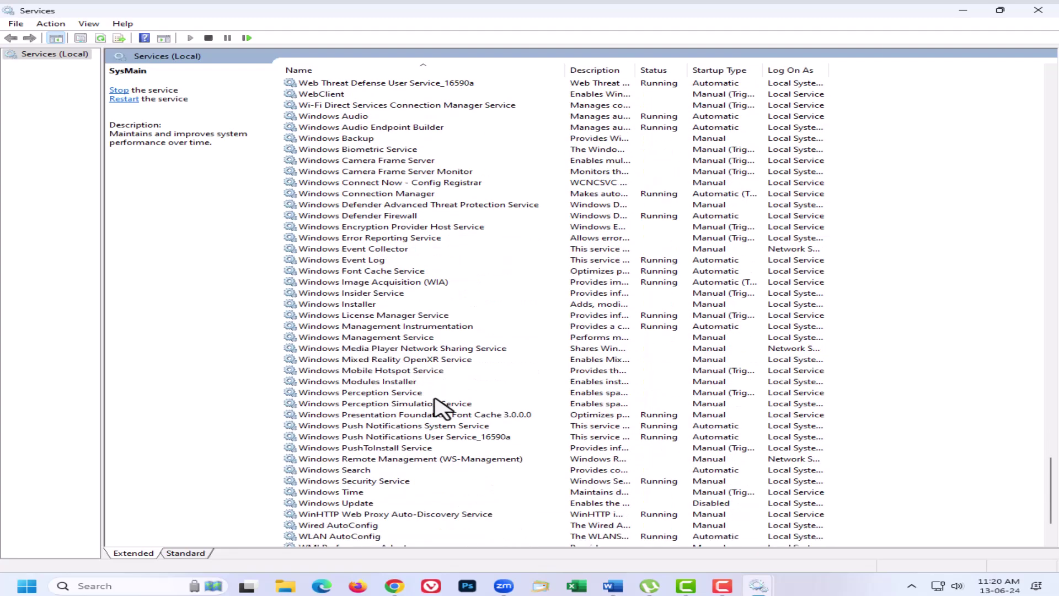
pyautogui.scroll(-2, 439, 408)
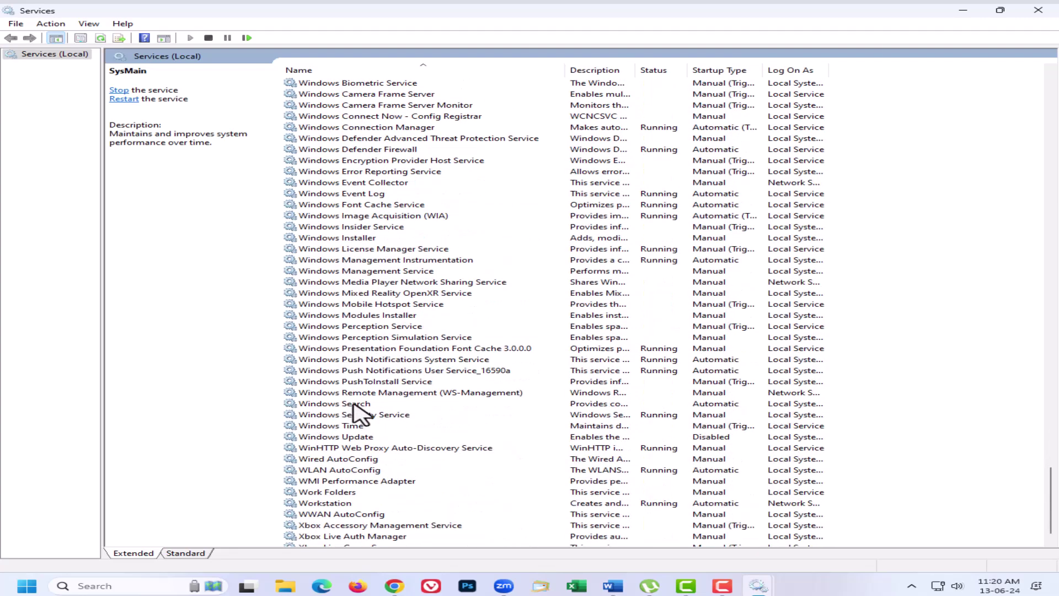
pyautogui.click(359, 405)
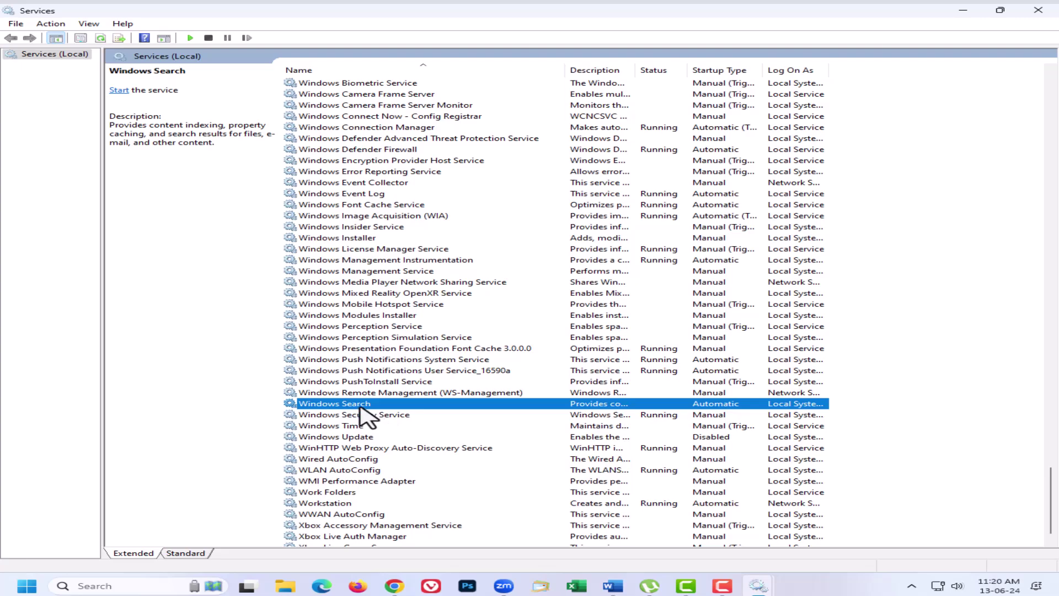
pyautogui.doubleClick(364, 408)
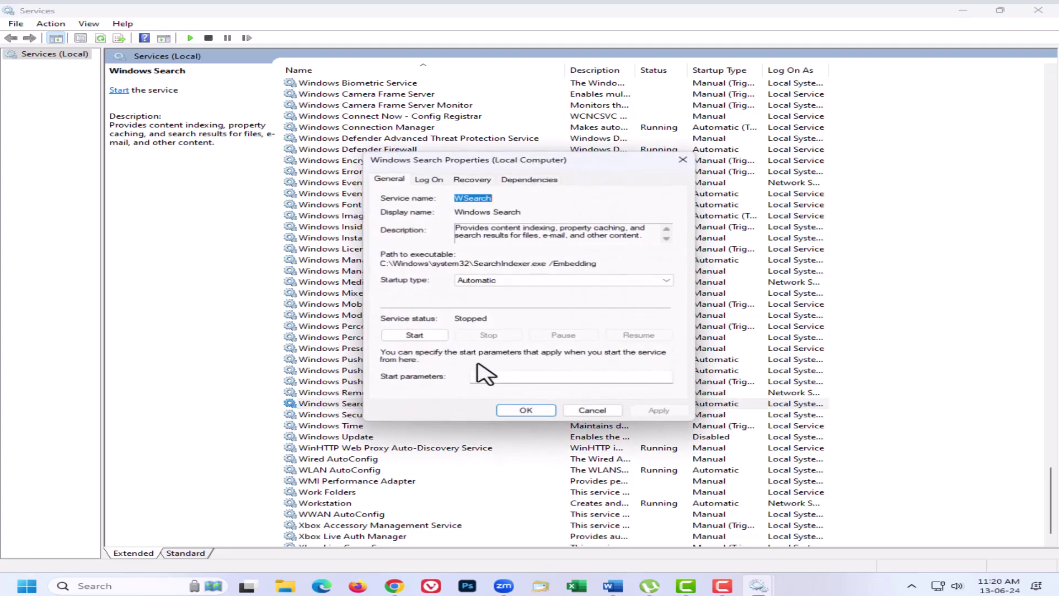
pyautogui.click(540, 280)
pyautogui.click(468, 315)
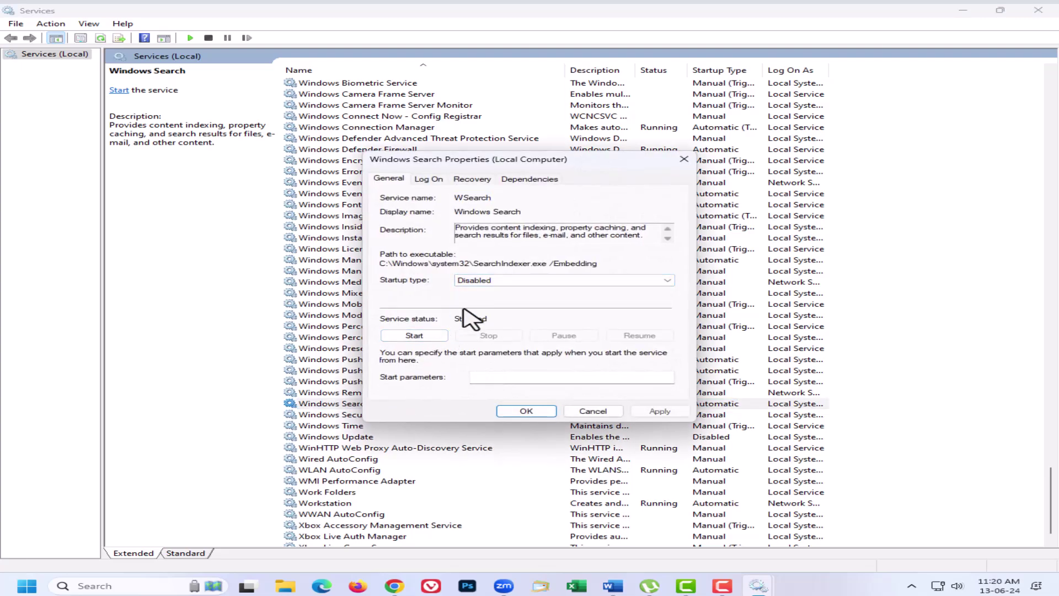
pyautogui.click(414, 336)
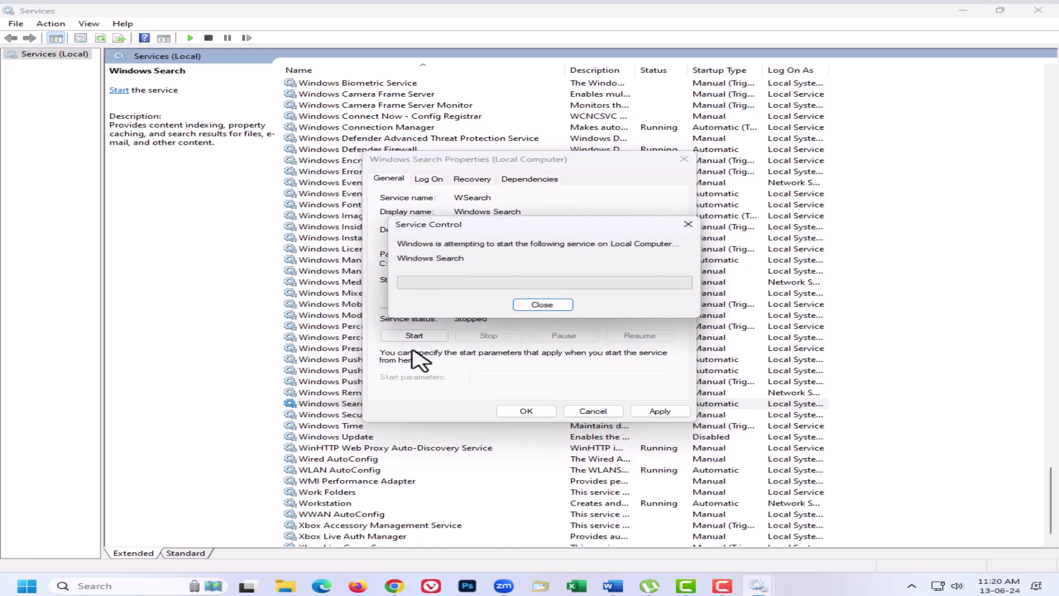
pyautogui.click(667, 413)
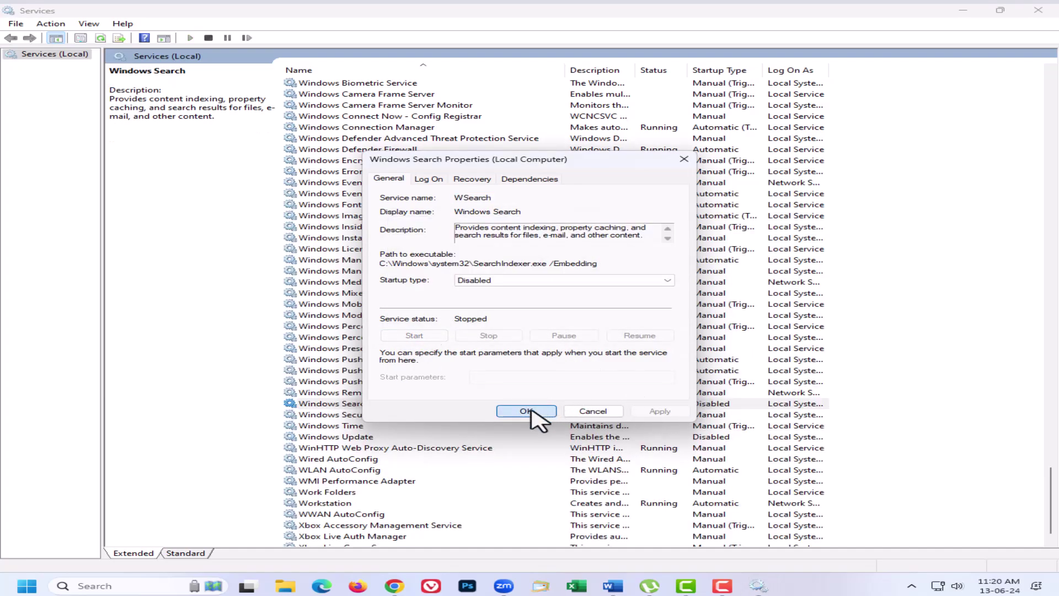
pyautogui.click(526, 411)
pyautogui.scroll(-3, 546, 423)
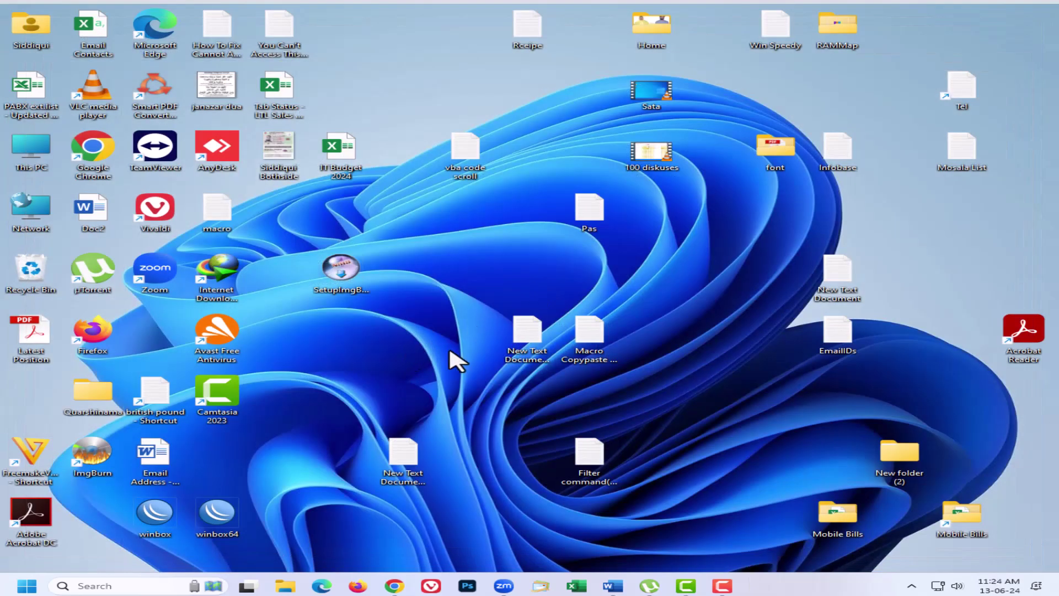
# Find and open Control Panel, switch its view to small icons, and open Power Options
pyautogui.click(115, 585)
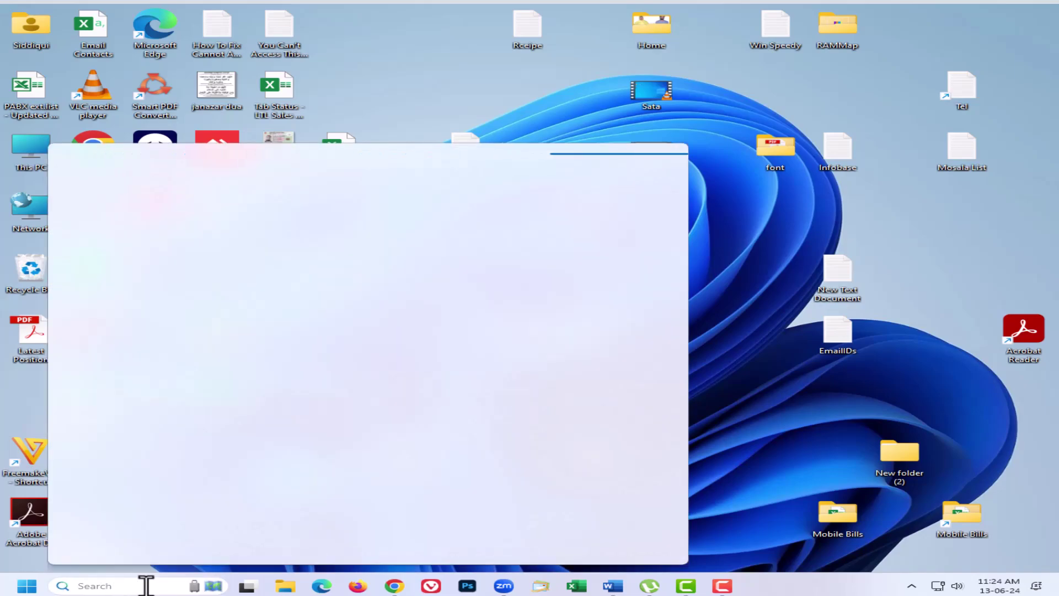
pyautogui.write('dontrol')
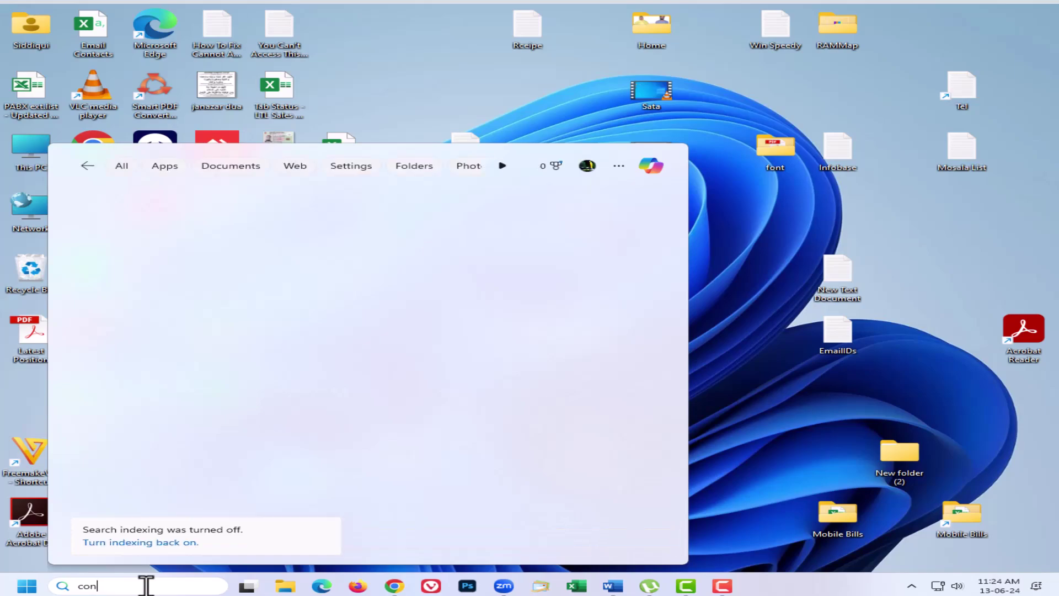
pyautogui.write(' panel')
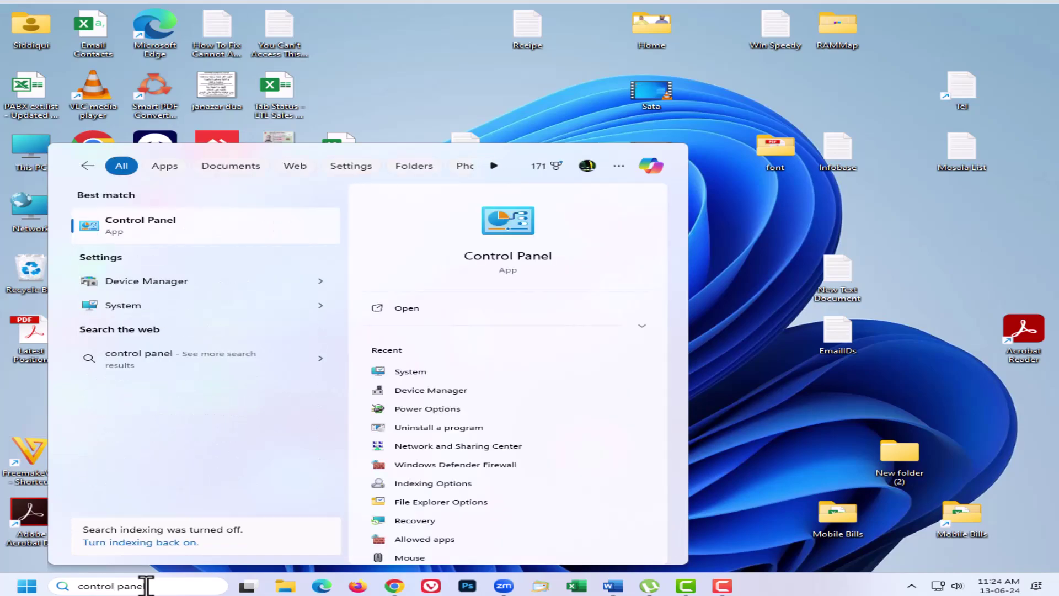
pyautogui.click(506, 269)
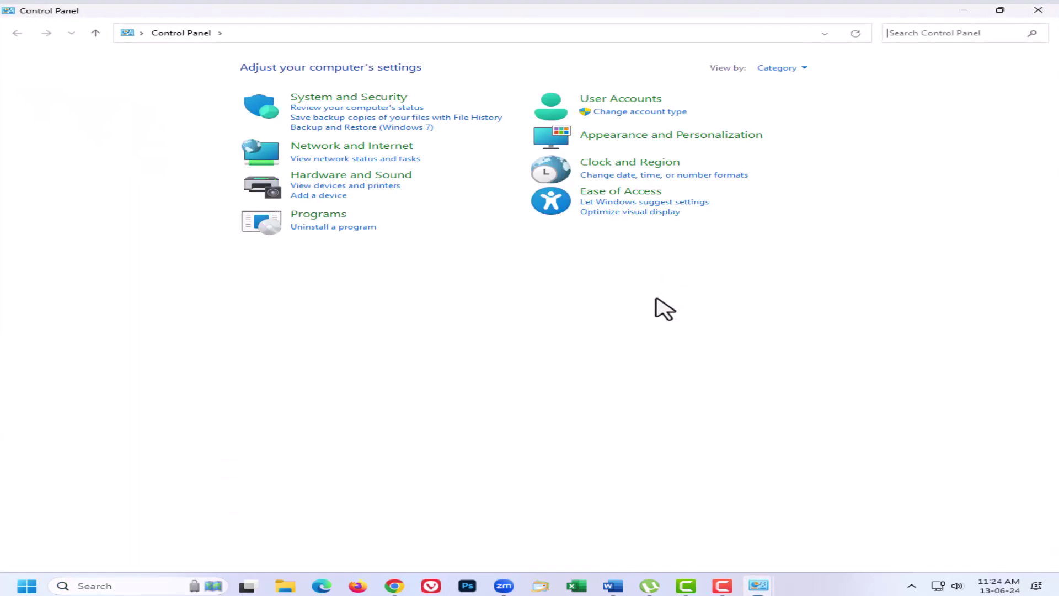
pyautogui.click(805, 68)
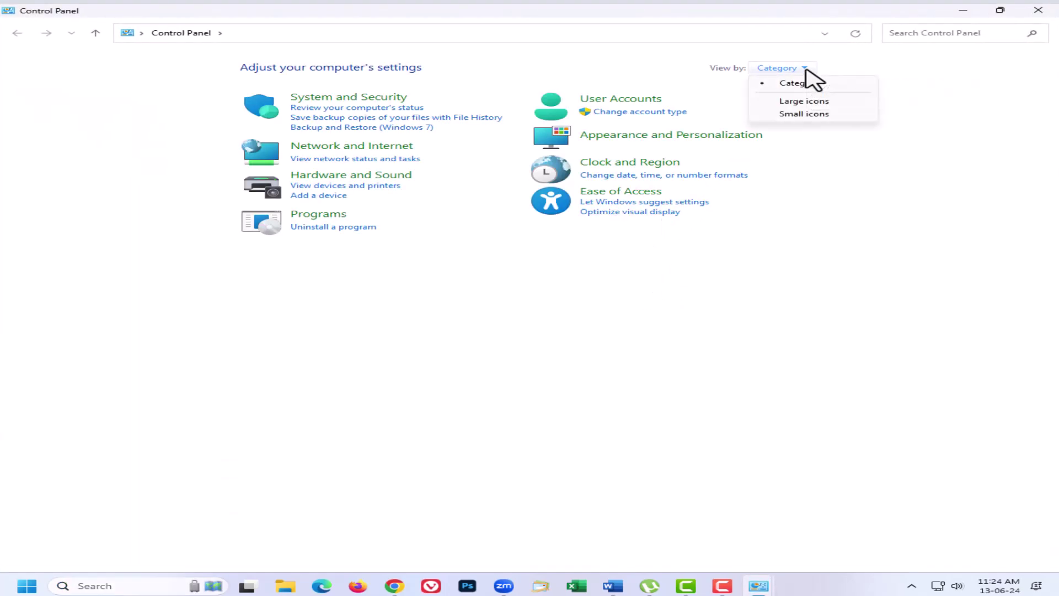
pyautogui.click(794, 116)
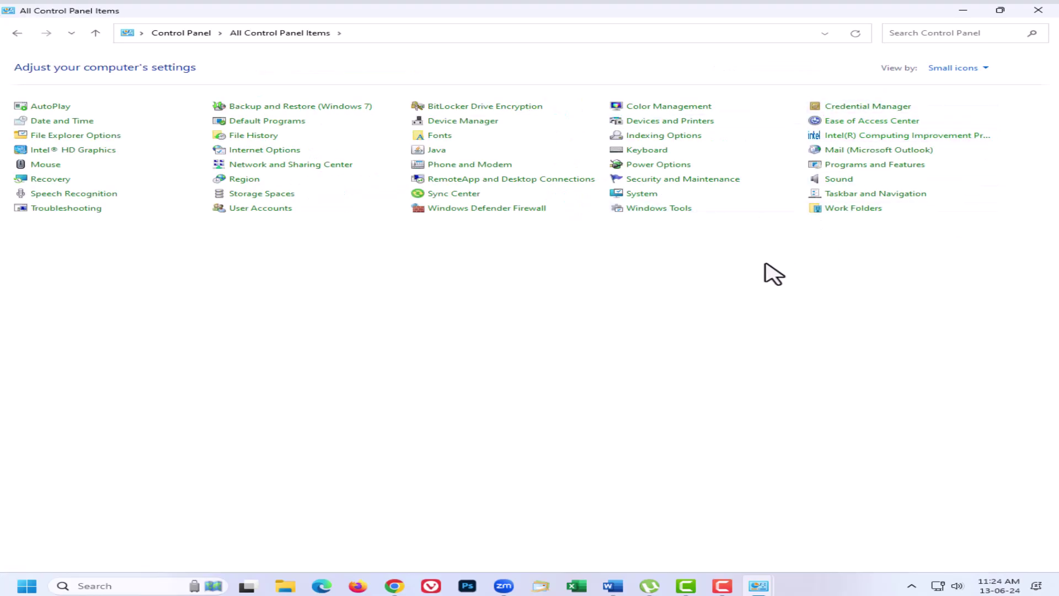
pyautogui.click(666, 166)
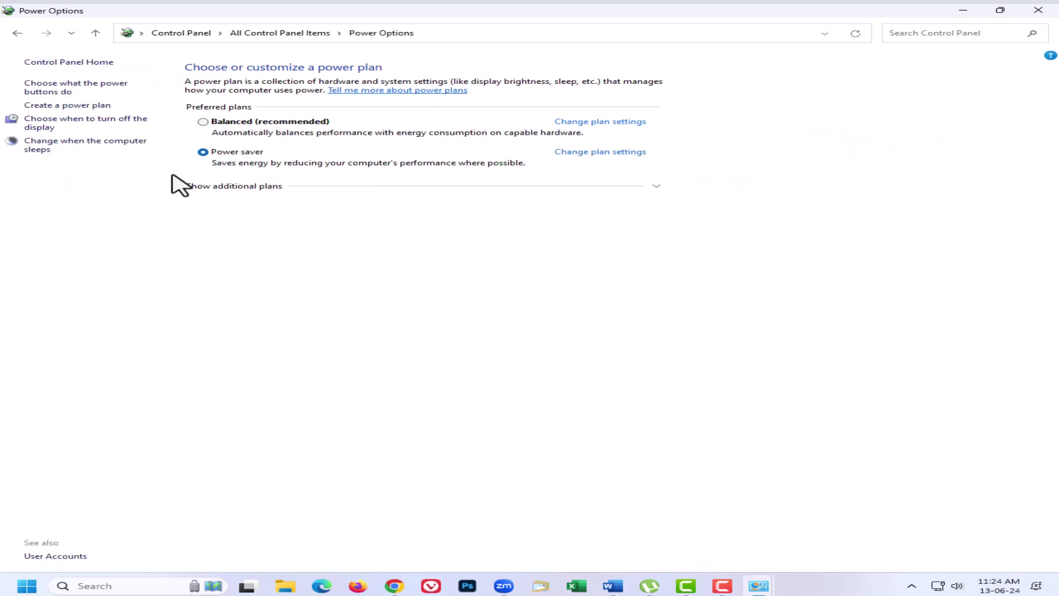
# Create a power plan named My Plan based on High performance, keeping the default display and sleep settings
pyautogui.click(88, 105)
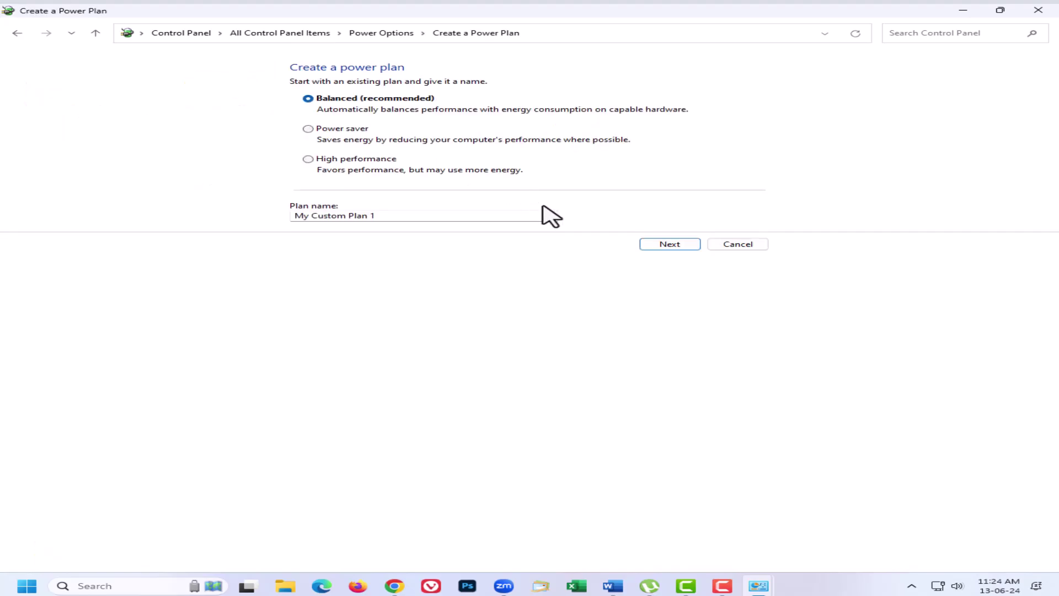
pyautogui.click(308, 159)
pyautogui.click(299, 216)
pyautogui.hotkey('ctrl', 'a')
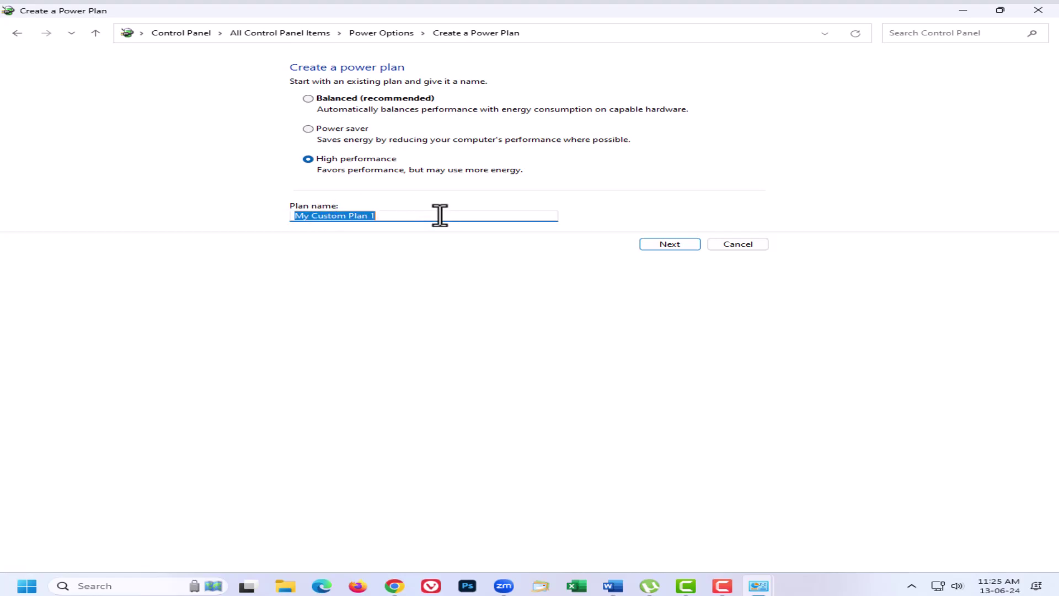
pyautogui.write('My Plan')
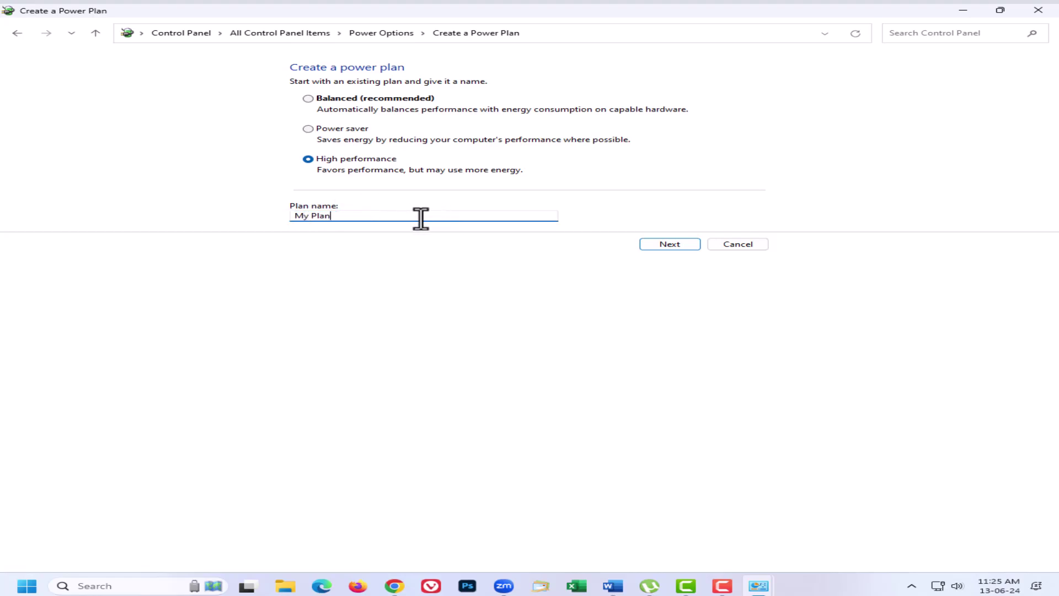
pyautogui.click(674, 248)
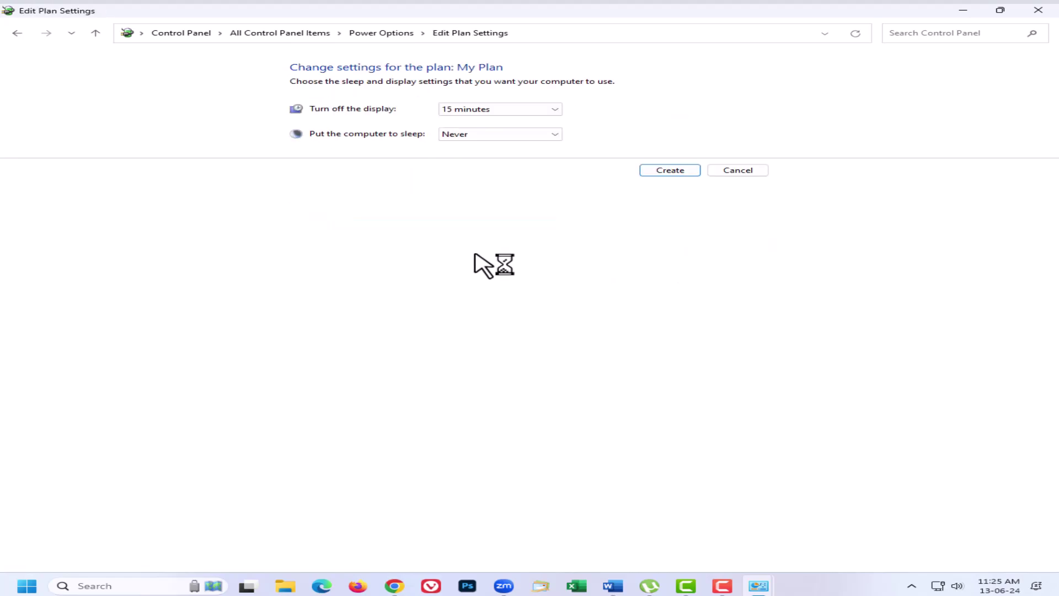
pyautogui.click(658, 174)
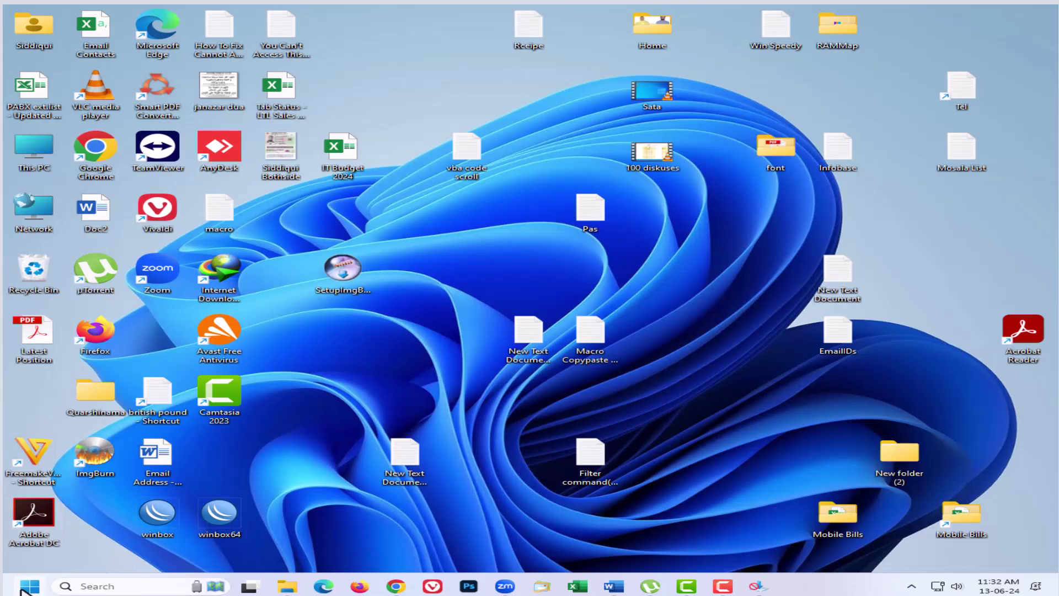
# Open Windows Update in the system settings, and update and restart the computer
pyautogui.rightClick(23, 585)
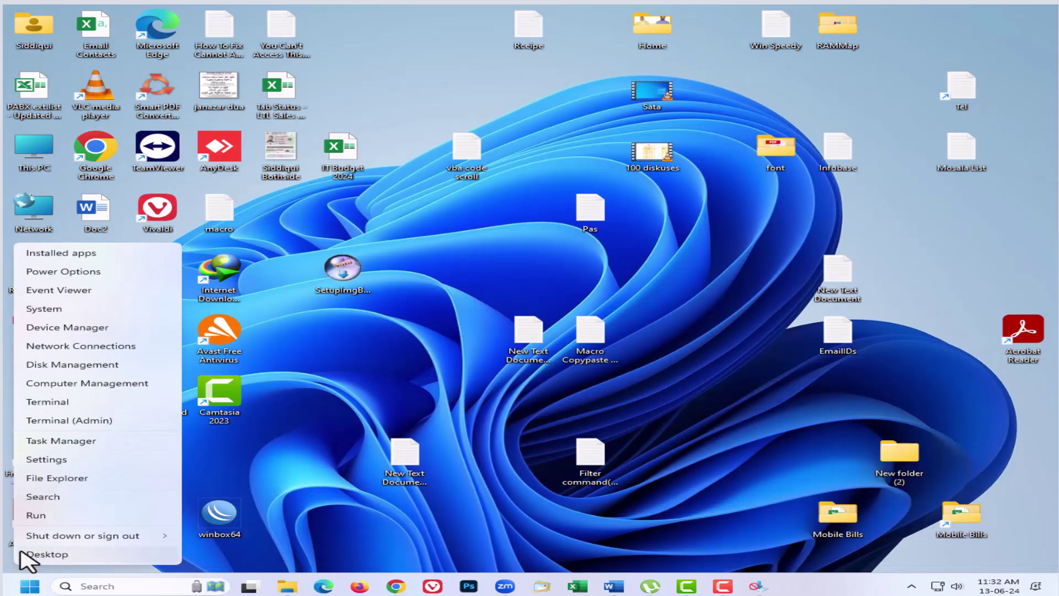
pyautogui.click(46, 460)
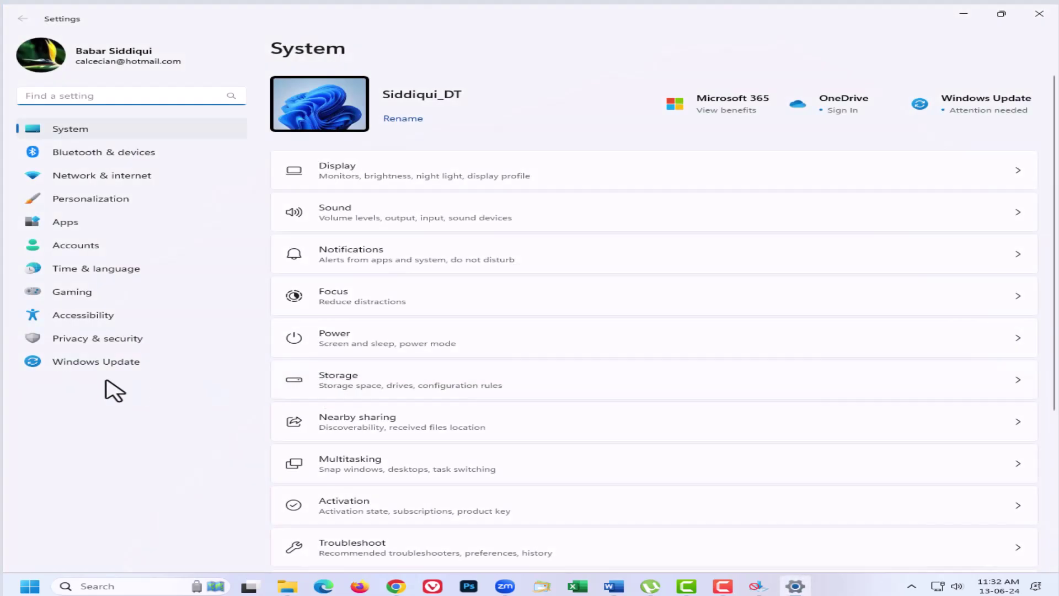
pyautogui.click(82, 362)
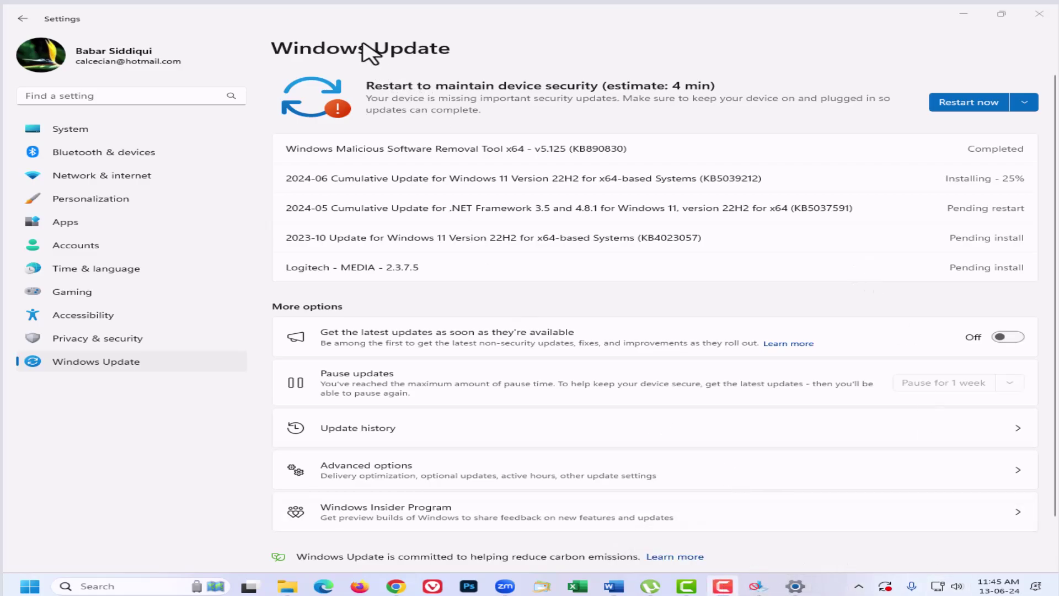
pyautogui.click(23, 587)
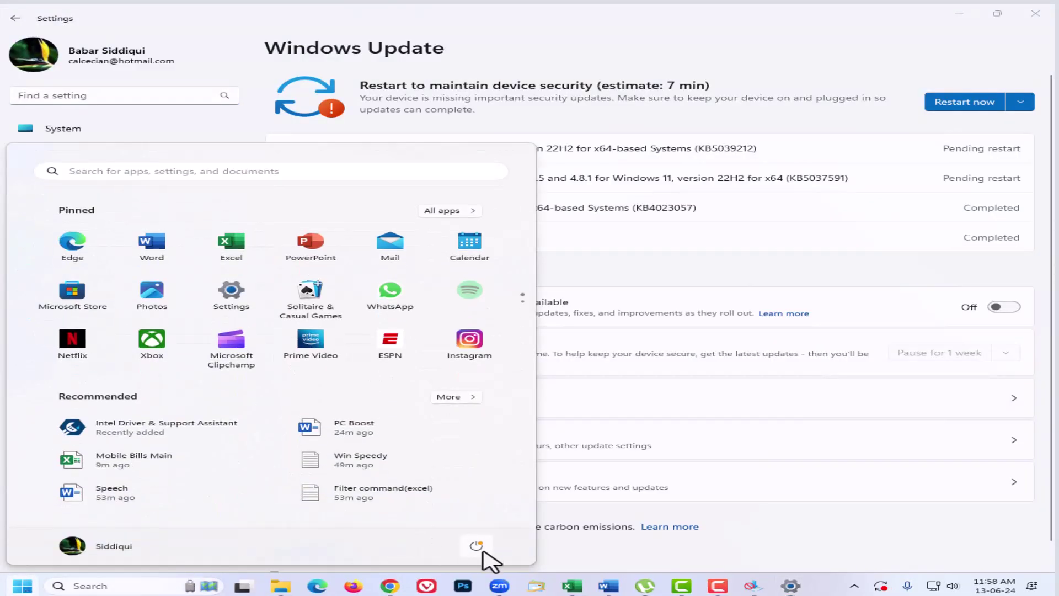
pyautogui.click(476, 547)
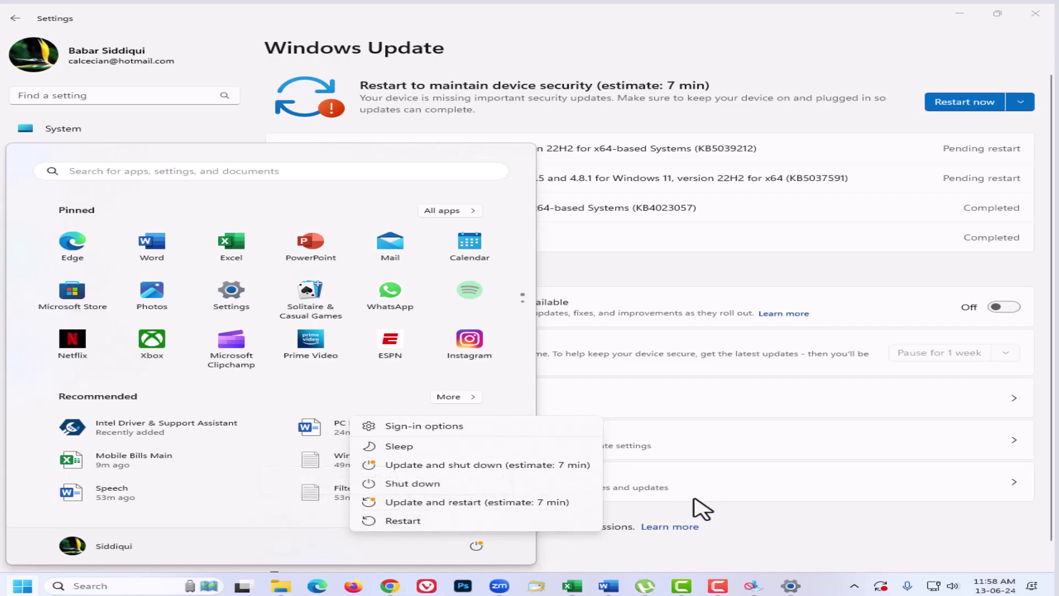
pyautogui.click(529, 503)
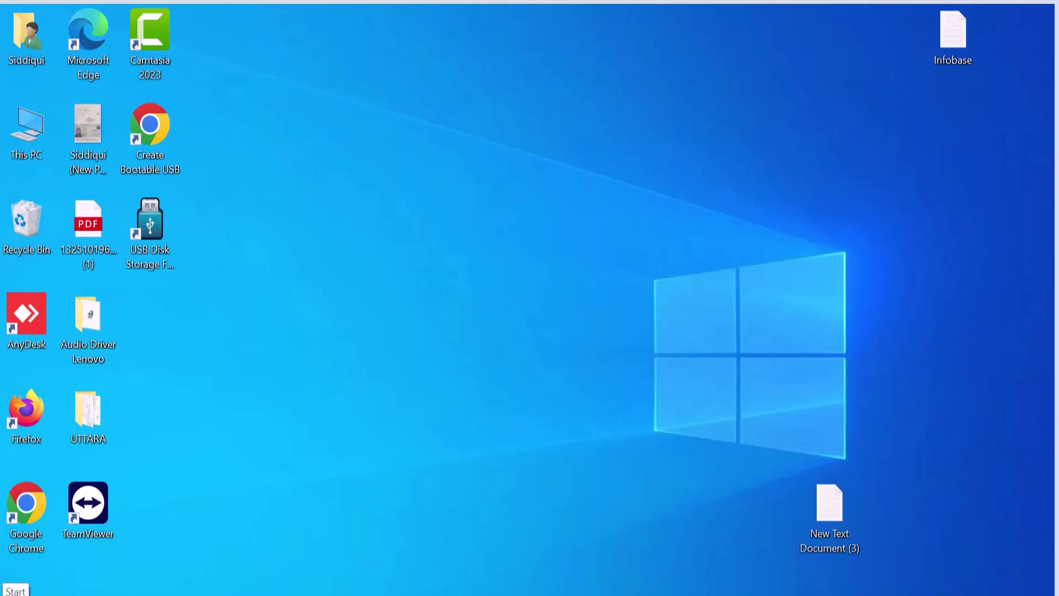
# Open Device Manager, expand the IDE ATA/ATAPI controllers, and open the properties of the Standard SATA AHCI Controller
pyautogui.rightClick(7, 592)
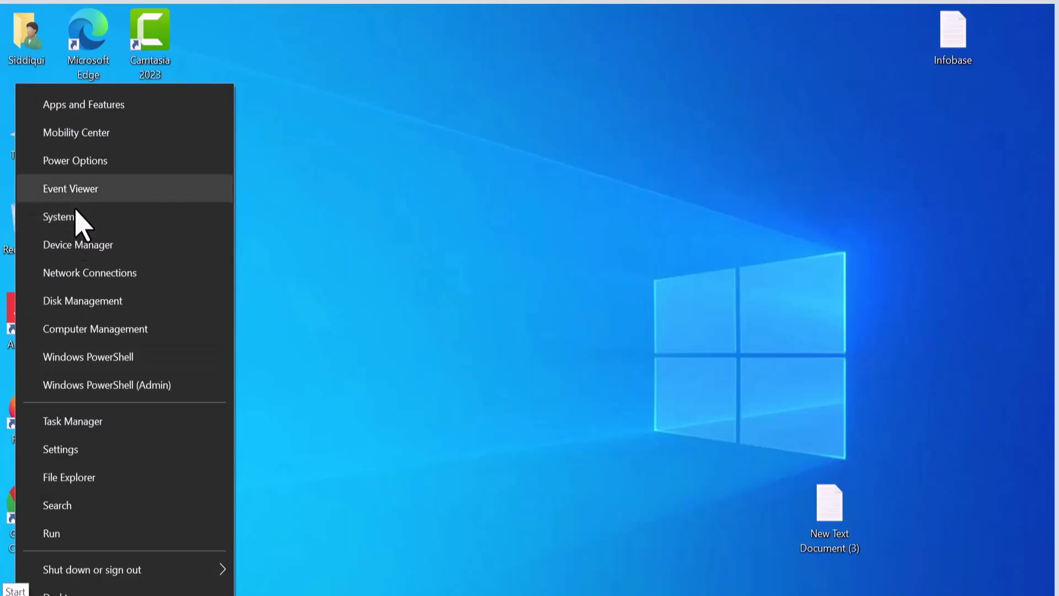
pyautogui.click(74, 249)
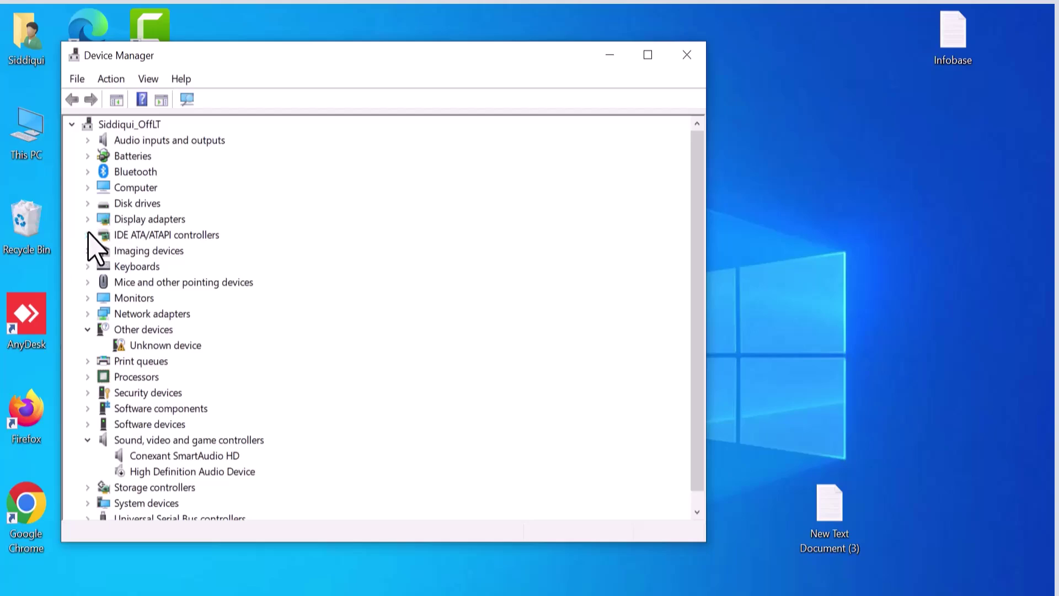
pyautogui.click(87, 238)
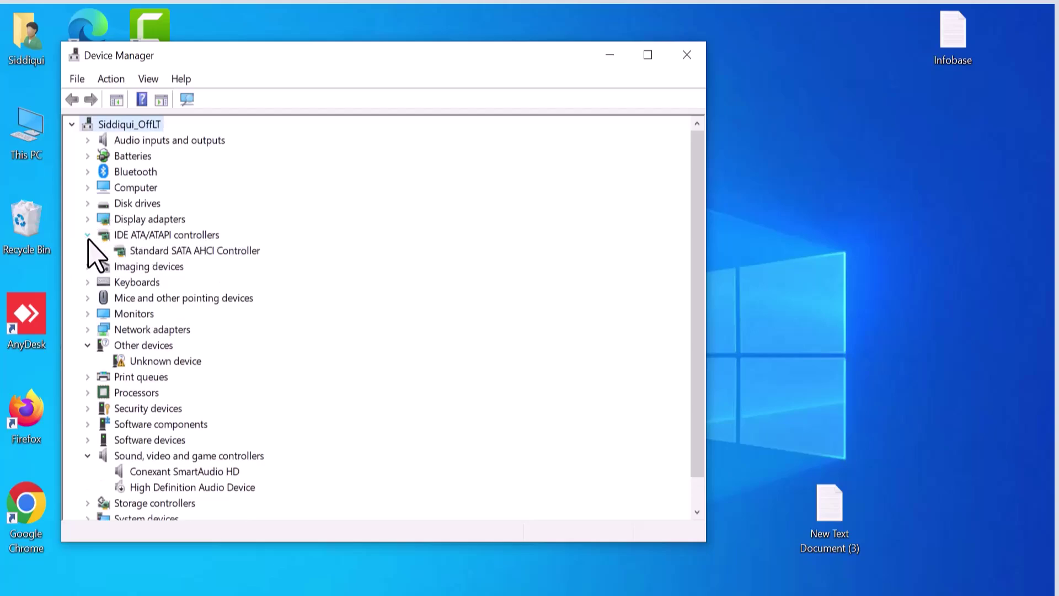
pyautogui.click(140, 253)
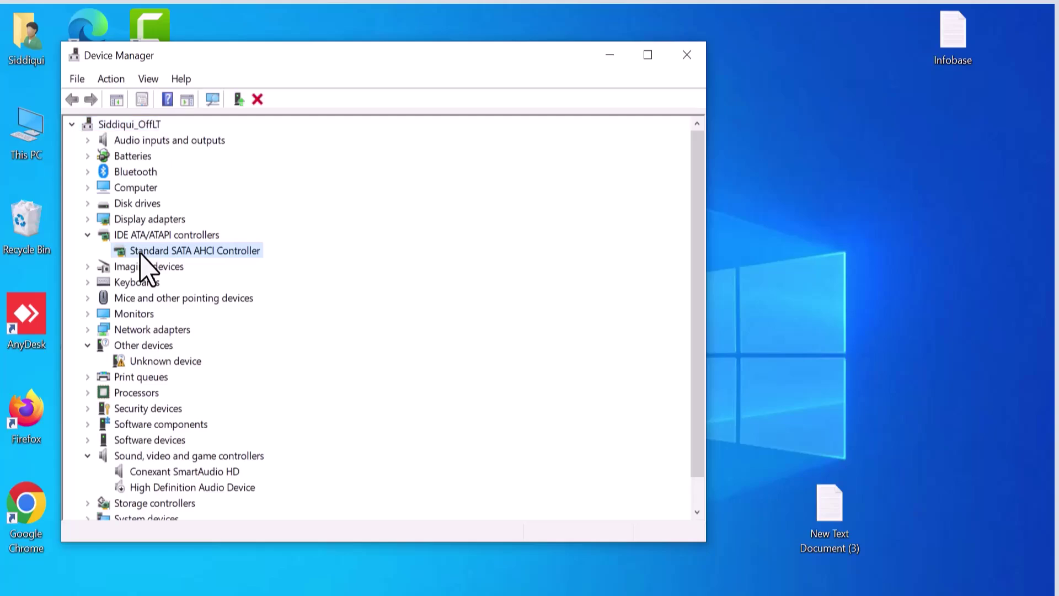
pyautogui.doubleClick(140, 252)
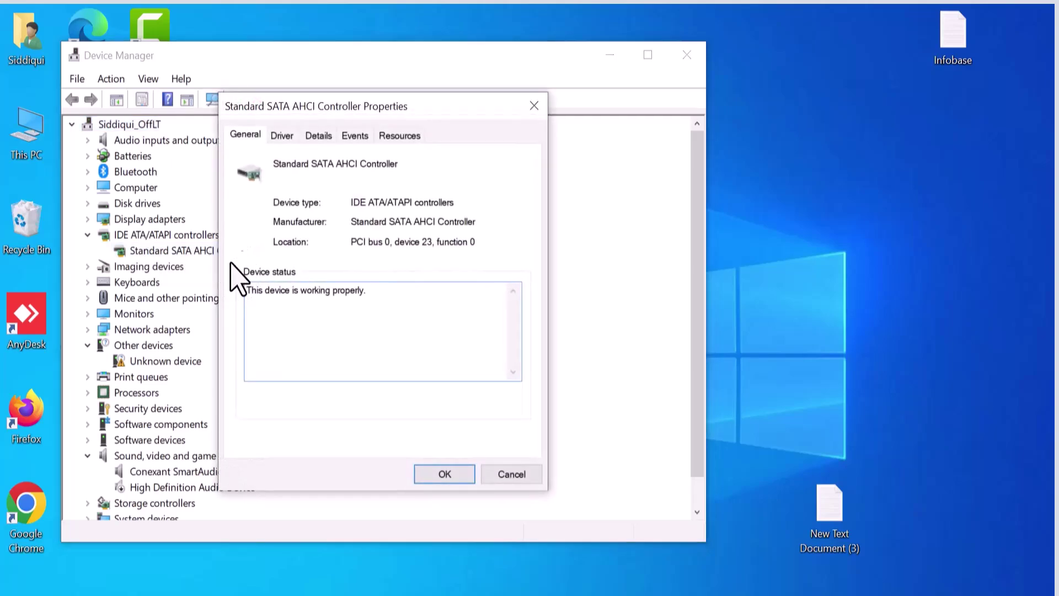
# Copy the controller's Device instance path from its property details, and close the properties and Device Manager
pyautogui.click(313, 138)
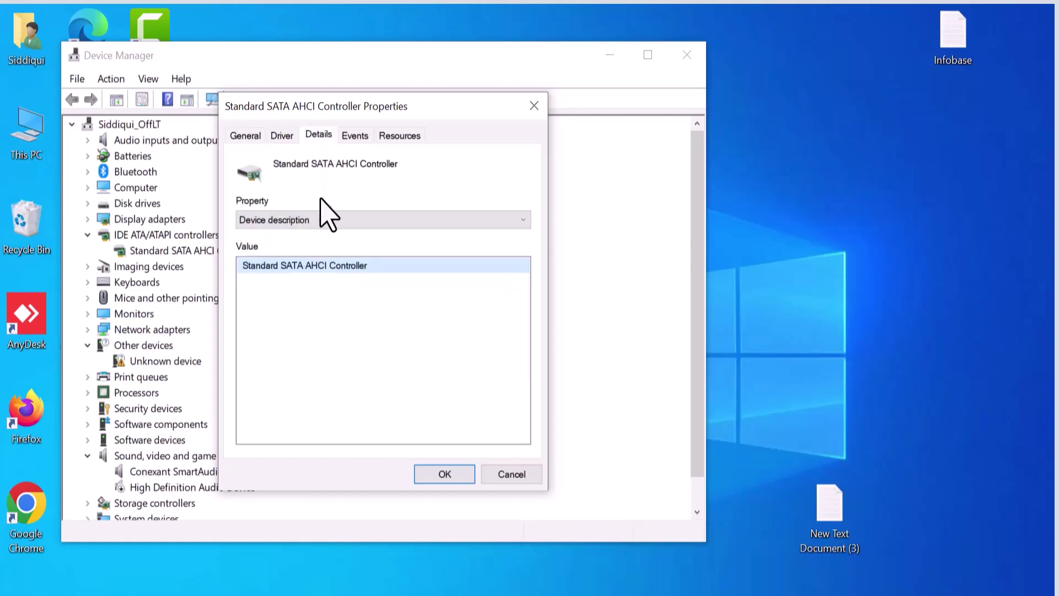
pyautogui.click(403, 220)
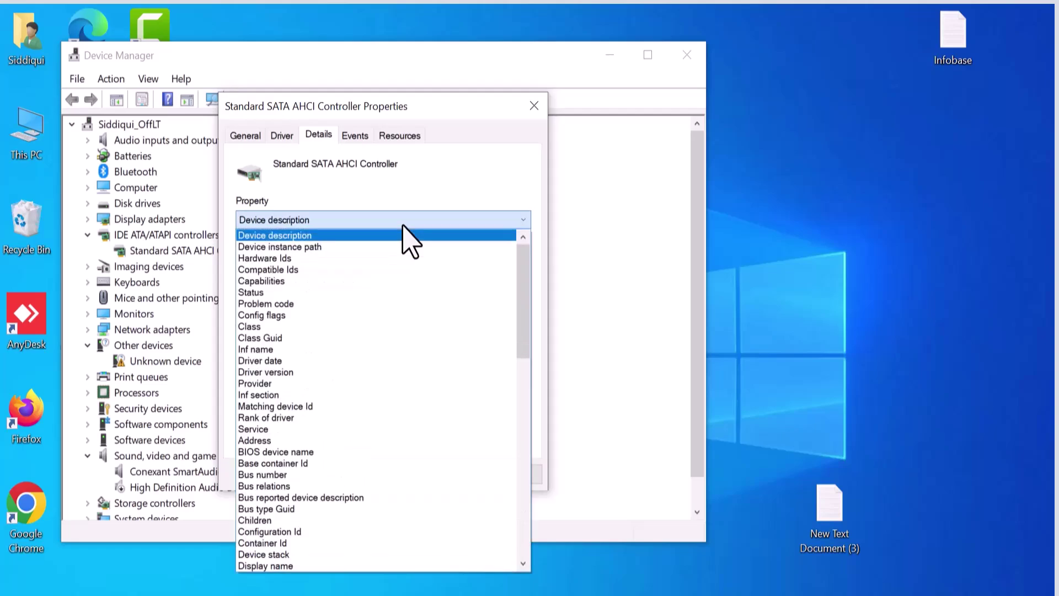
pyautogui.click(267, 249)
pyautogui.rightClick(325, 270)
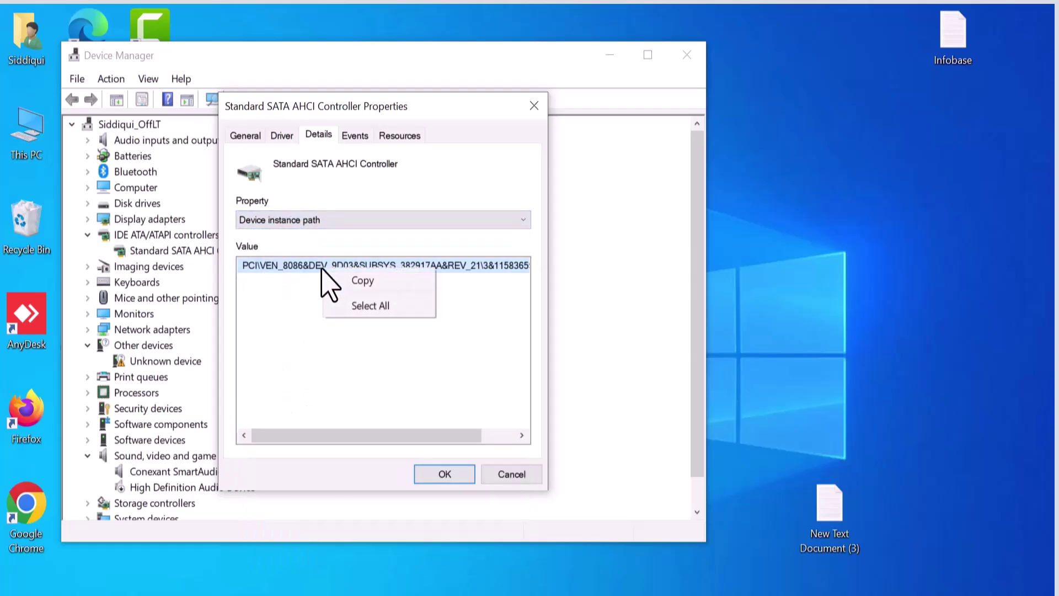
pyautogui.click(357, 282)
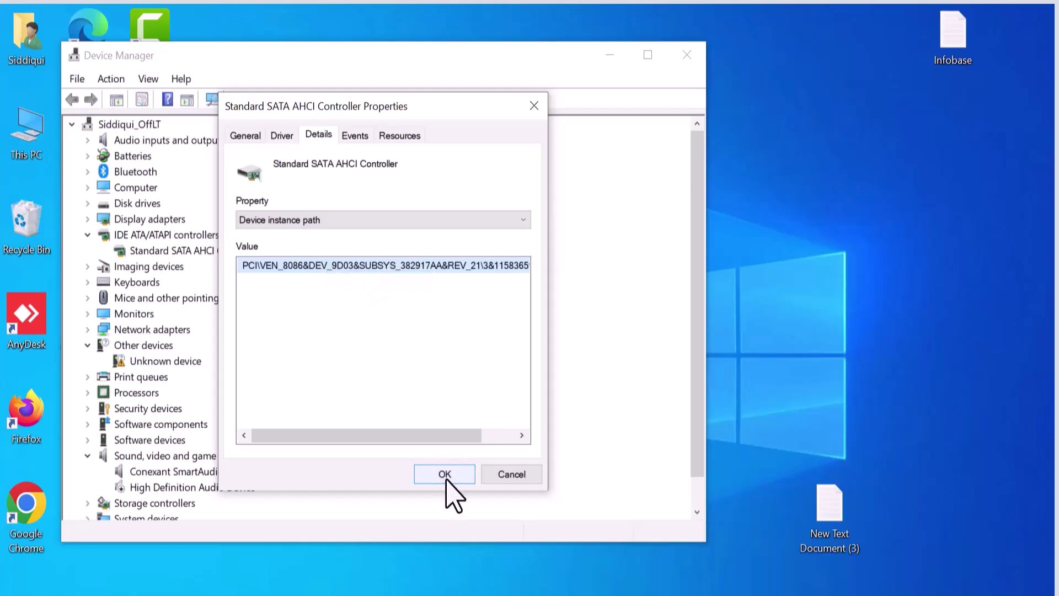
pyautogui.click(444, 474)
pyautogui.hotkey('alt', 'F4')
# Create a text document on the desktop with the default name, open it, and paste the copied device instance path
pyautogui.rightClick(435, 251)
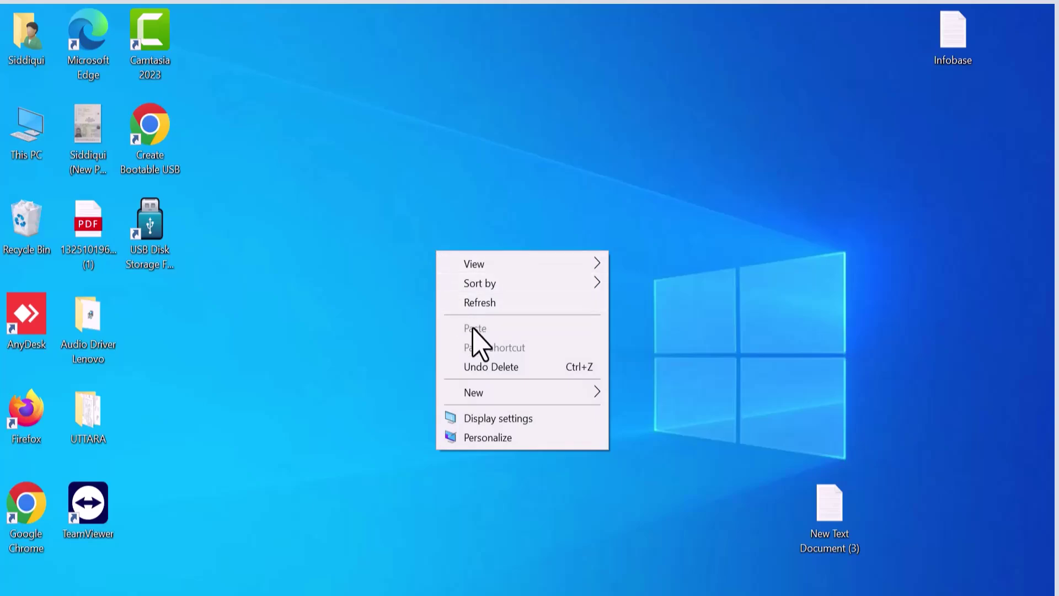
pyautogui.moveTo(487, 396)
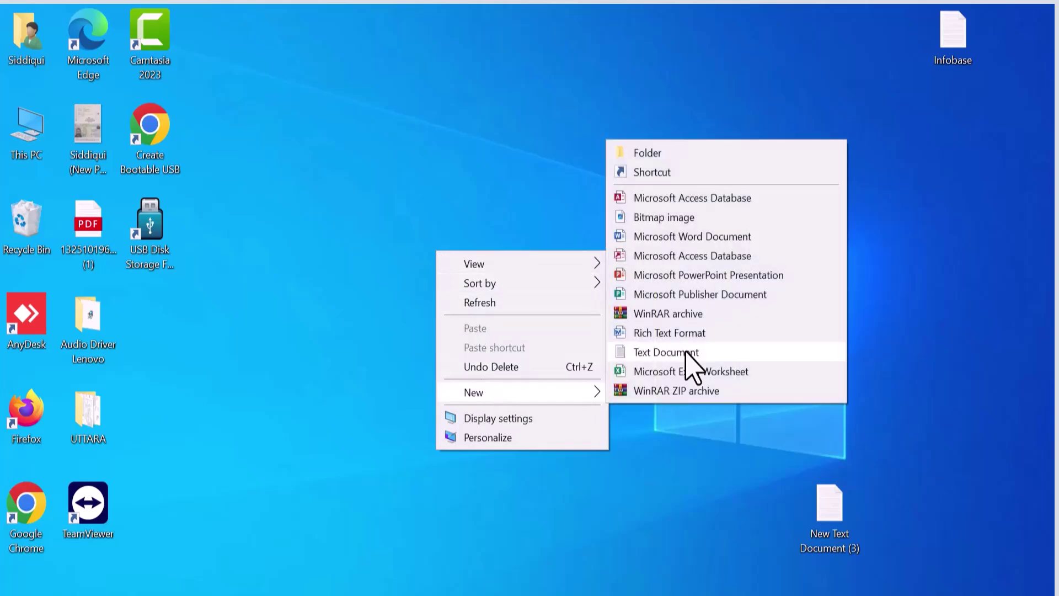
pyautogui.click(691, 352)
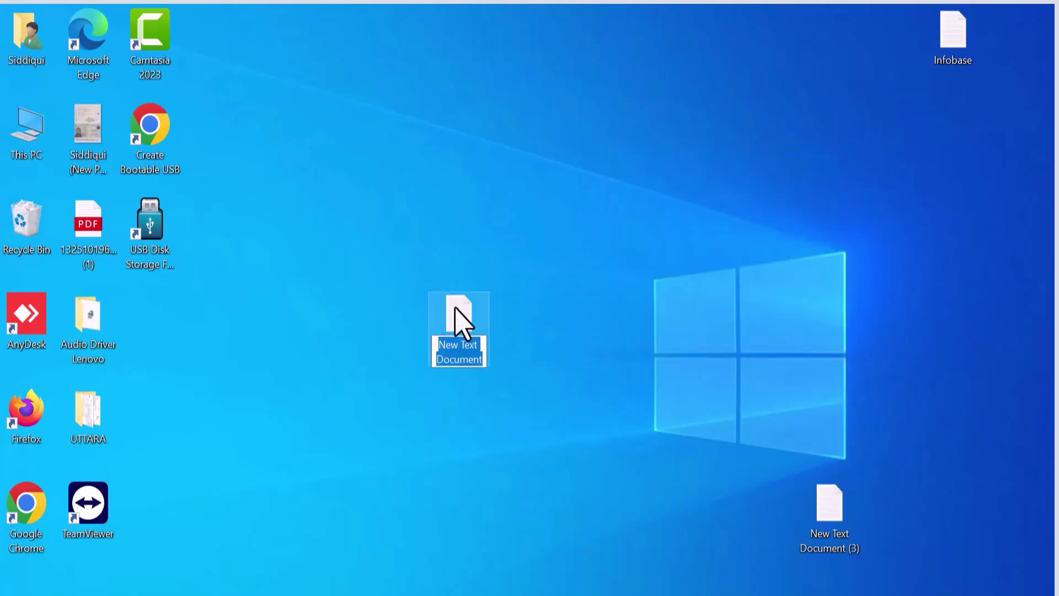
pyautogui.press('Return')
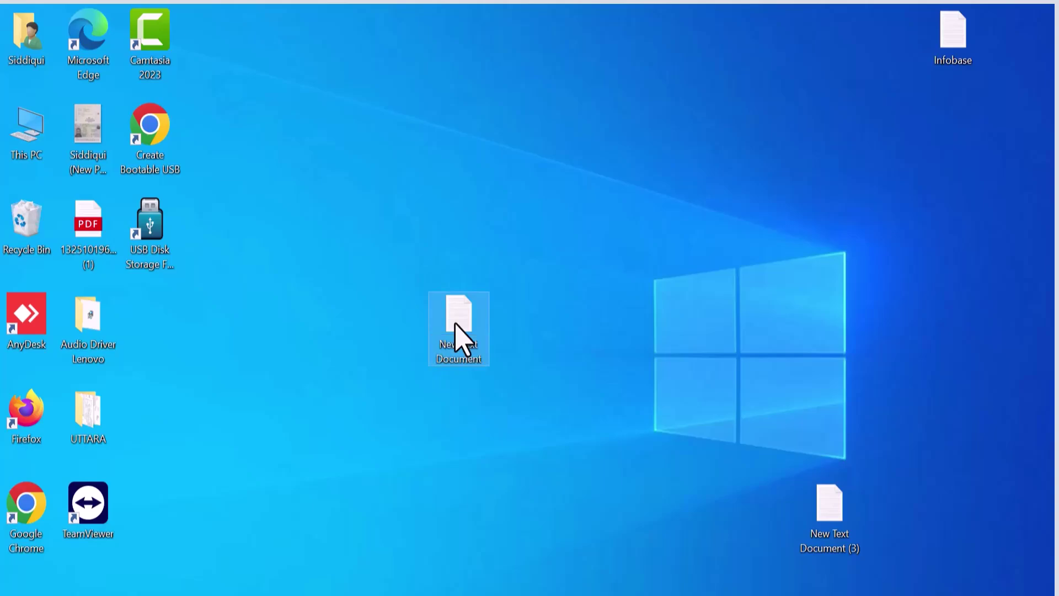
pyautogui.doubleClick(456, 325)
pyautogui.hotkey('ctrl', 'v')
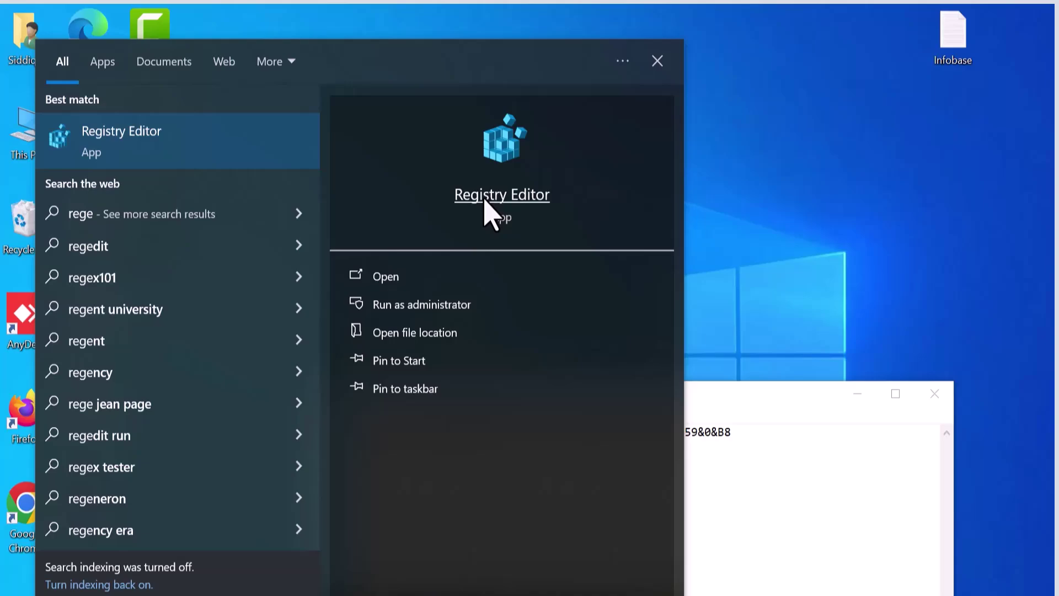
# Open Registry Editor and expand the tree to HKEY_LOCAL_MACHINE\SYSTEM\CurrentControlSet\Enum\PCI
pyautogui.click(485, 198)
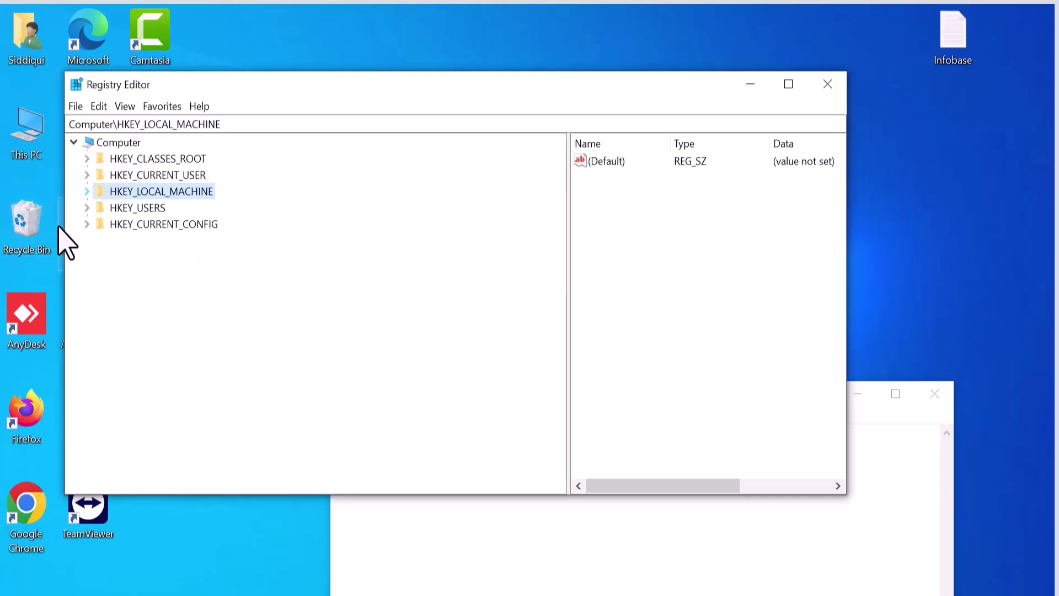
pyautogui.click(87, 192)
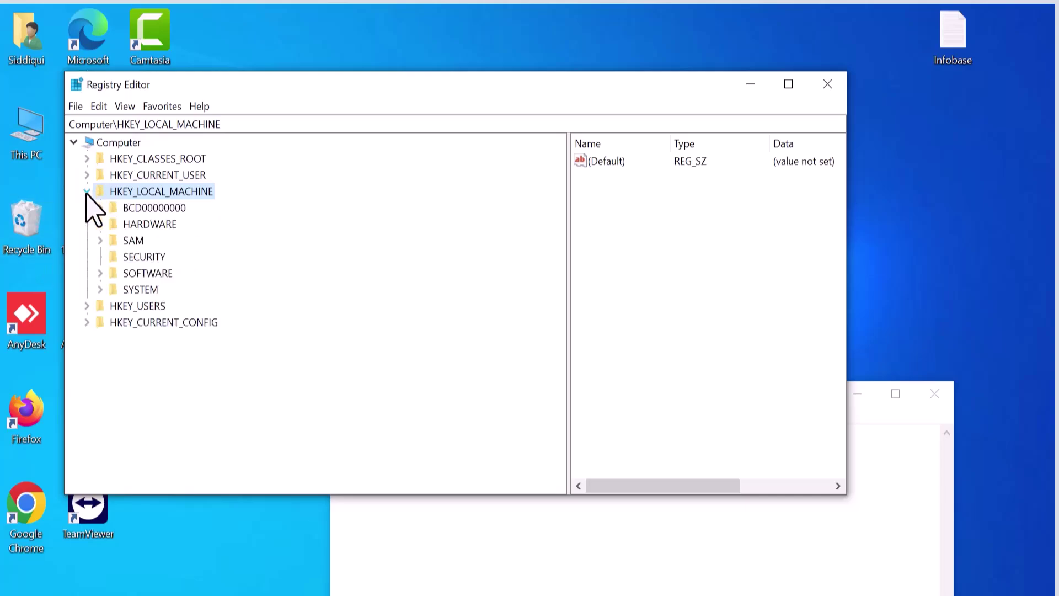
pyautogui.click(100, 290)
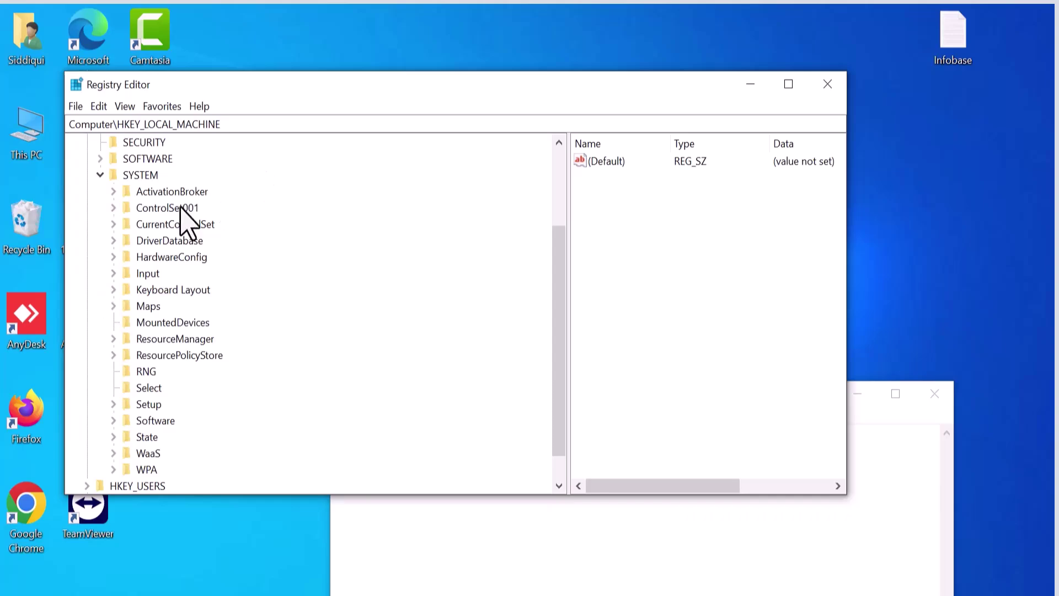
pyautogui.click(113, 224)
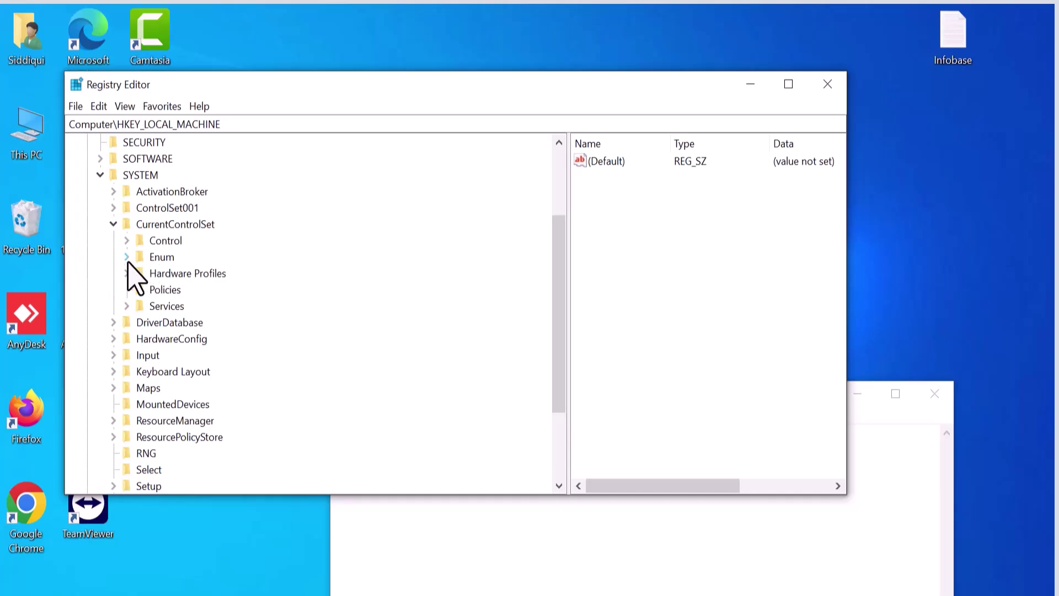
pyautogui.click(126, 257)
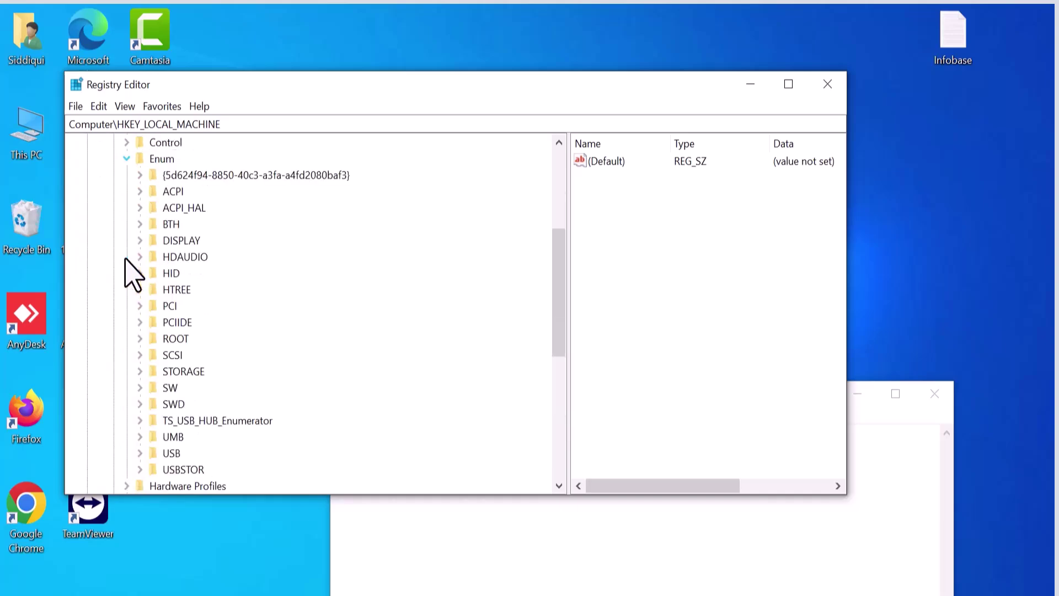
pyautogui.scroll(-1, 560, 319)
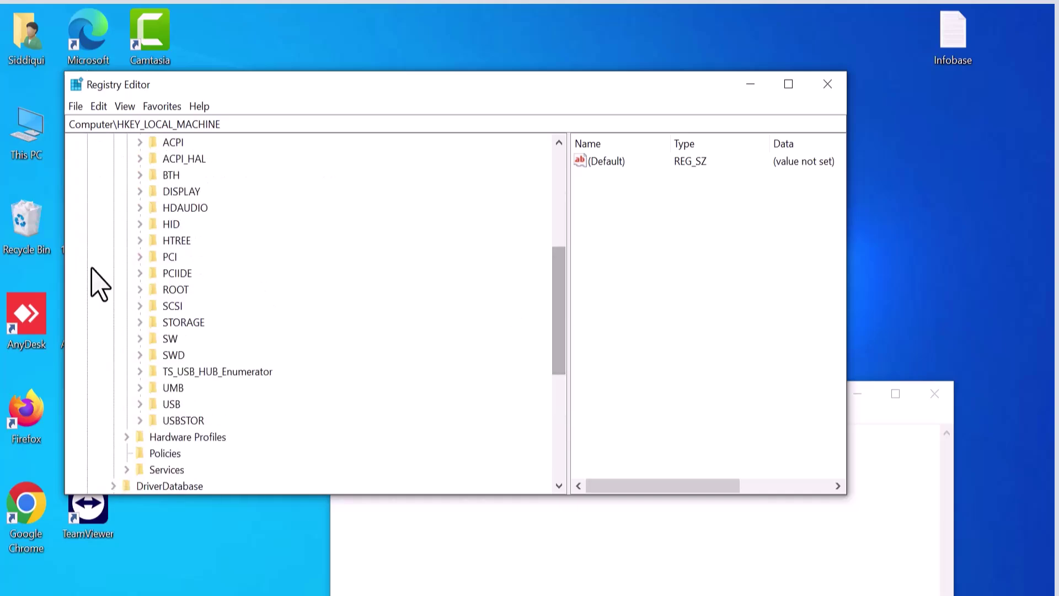
pyautogui.click(139, 257)
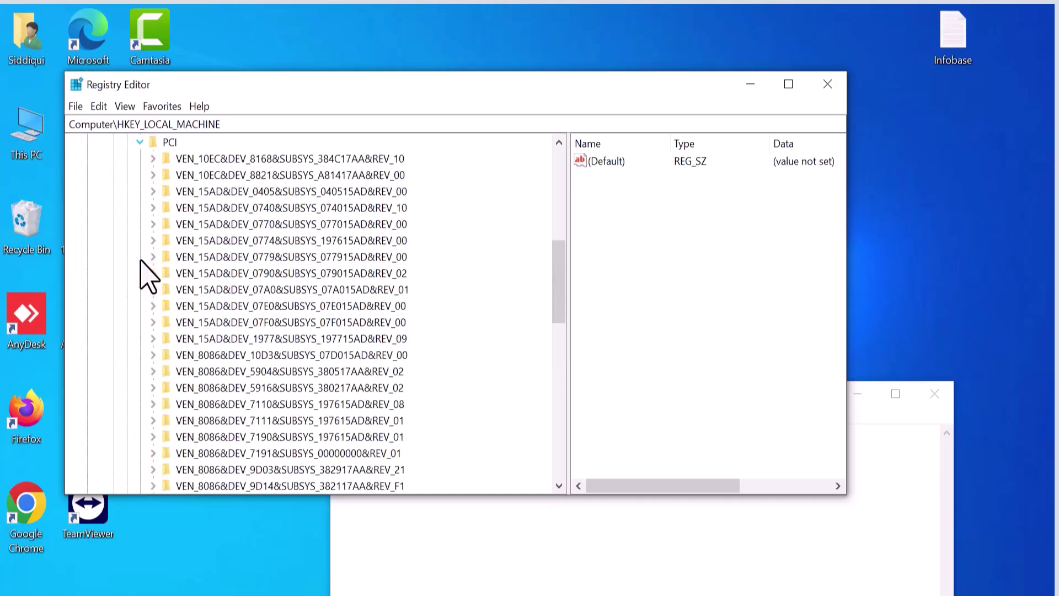
# Copy 3&11583659&0&B8 from the end of the path in the text document and search the registry for it
pyautogui.click(330, 257)
pyautogui.click(702, 582)
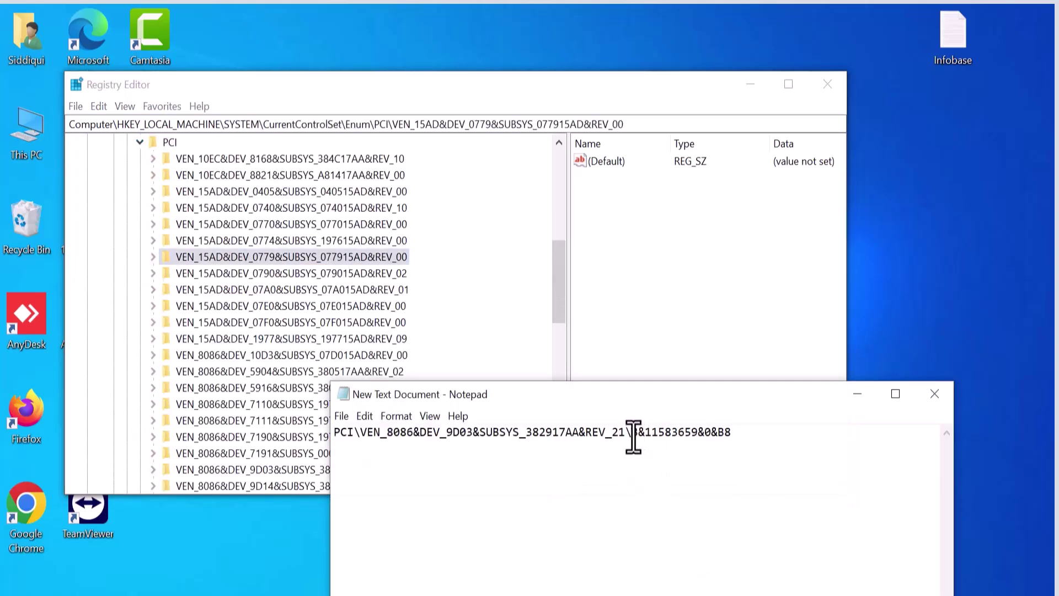
pyautogui.moveTo(633, 435); pyautogui.dragTo(743, 437)
pyautogui.hotkey('ctrl', 'c')
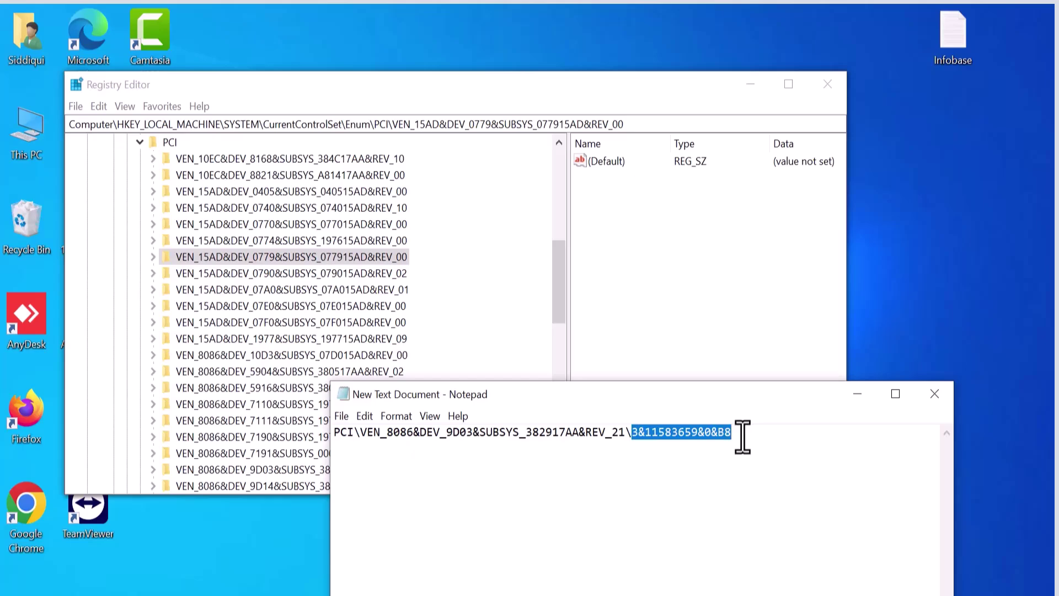
pyautogui.click(475, 218)
pyautogui.hotkey('ctrl', 'f')
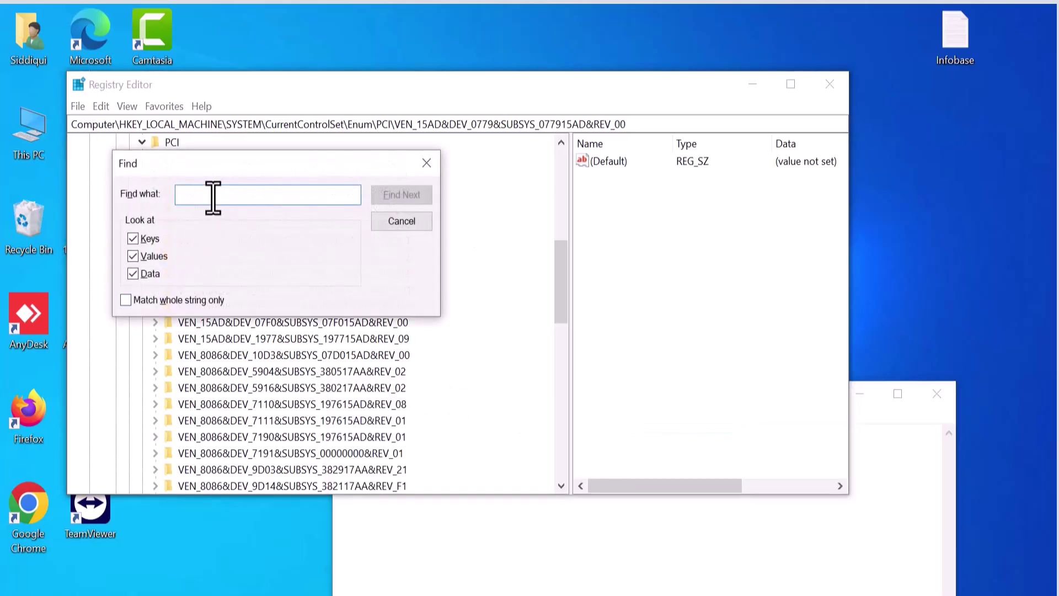
pyautogui.hotkey('ctrl', 'v')
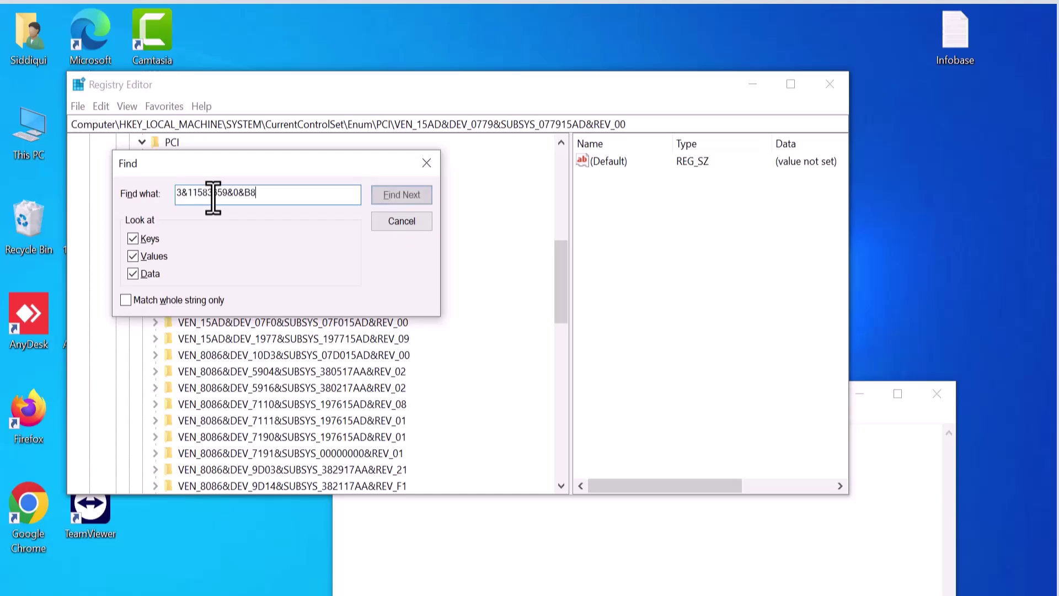
pyautogui.click(401, 195)
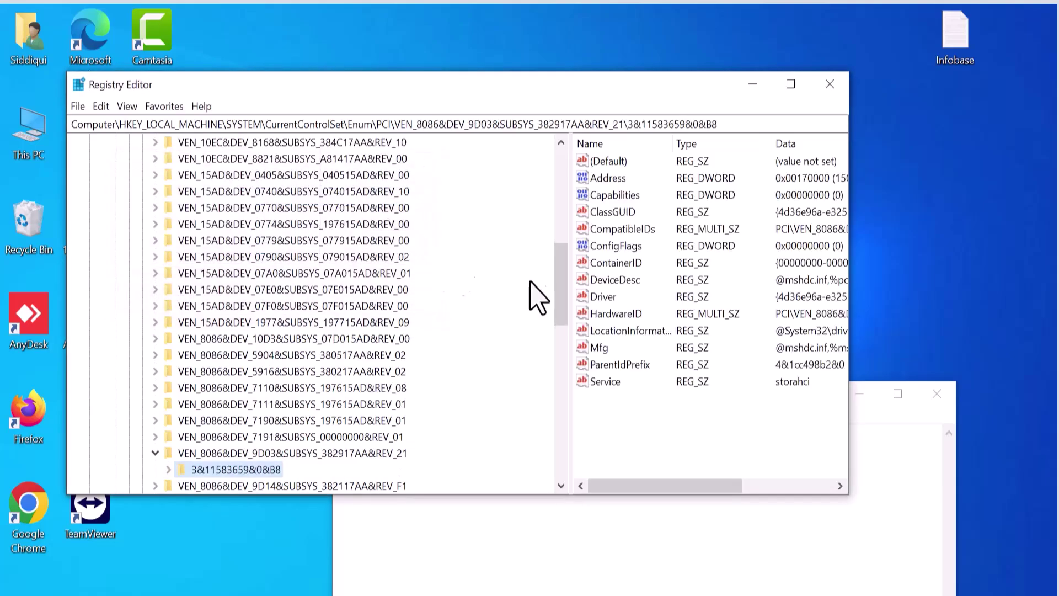
# Expand the 3&11583659&0&B8 key down through Device Parameters and Interrupt Management
pyautogui.moveTo(563, 293); pyautogui.dragTo(564, 317)
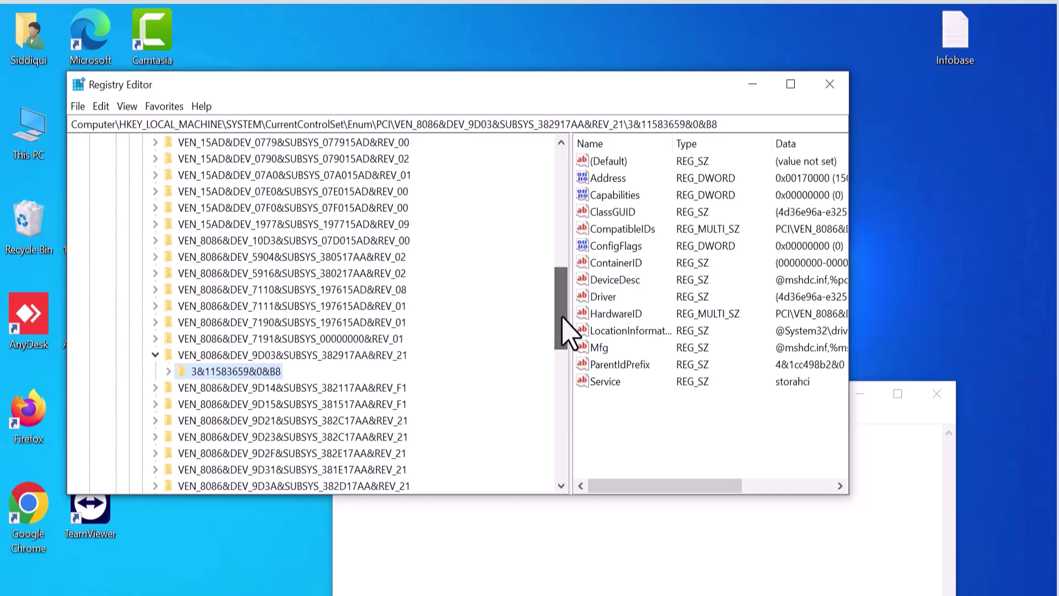
pyautogui.click(168, 371)
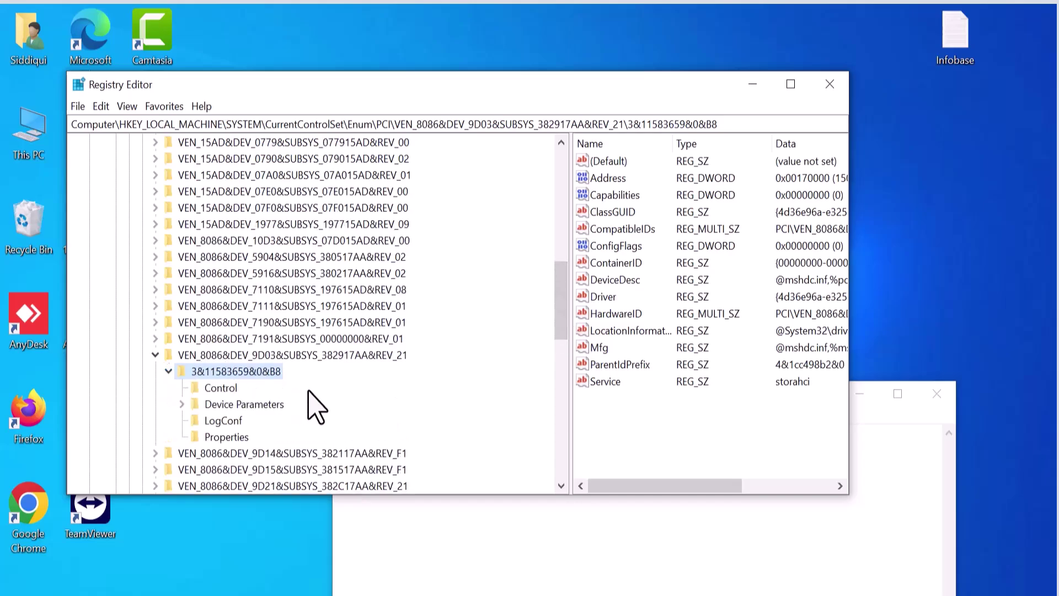
pyautogui.click(256, 405)
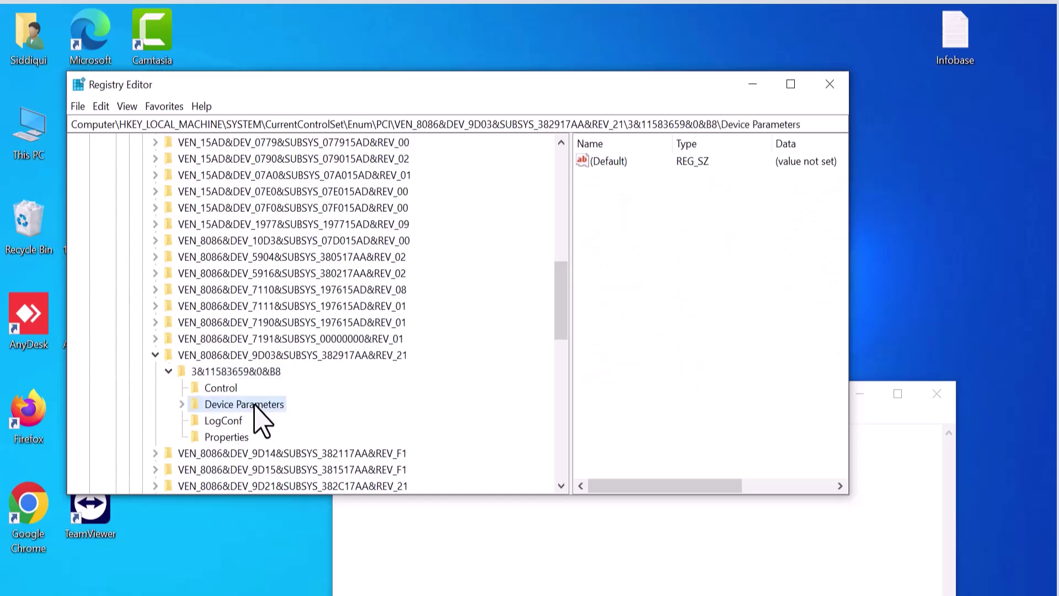
pyautogui.click(182, 404)
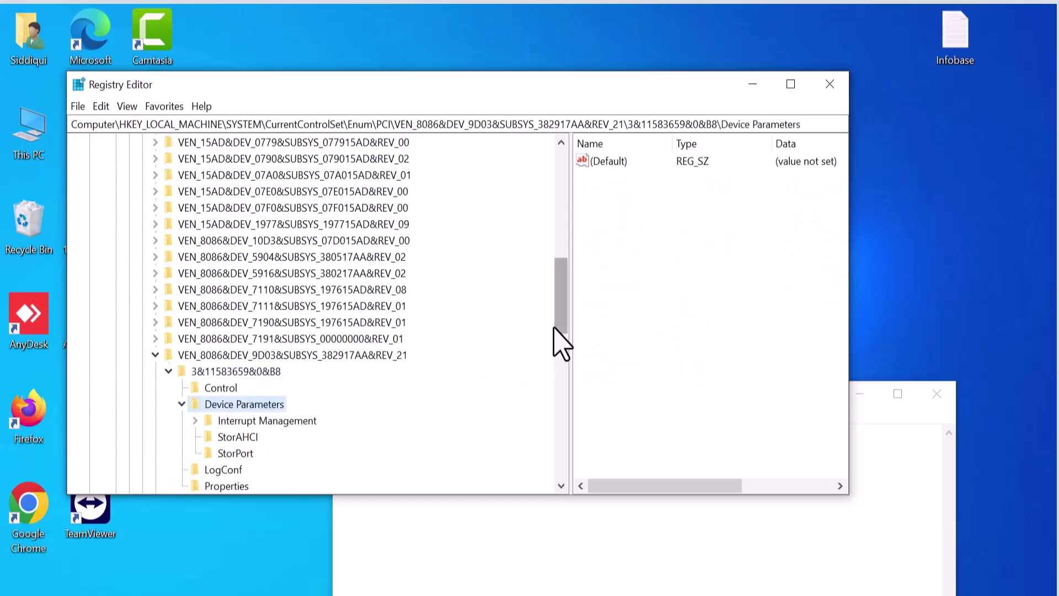
pyautogui.moveTo(560, 323); pyautogui.dragTo(559, 330)
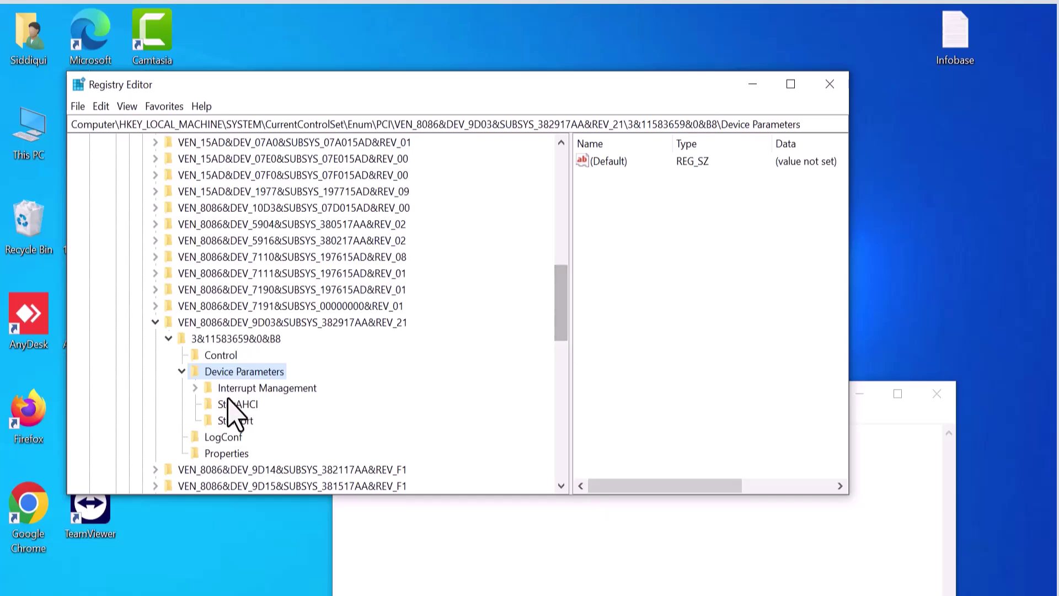
pyautogui.click(195, 388)
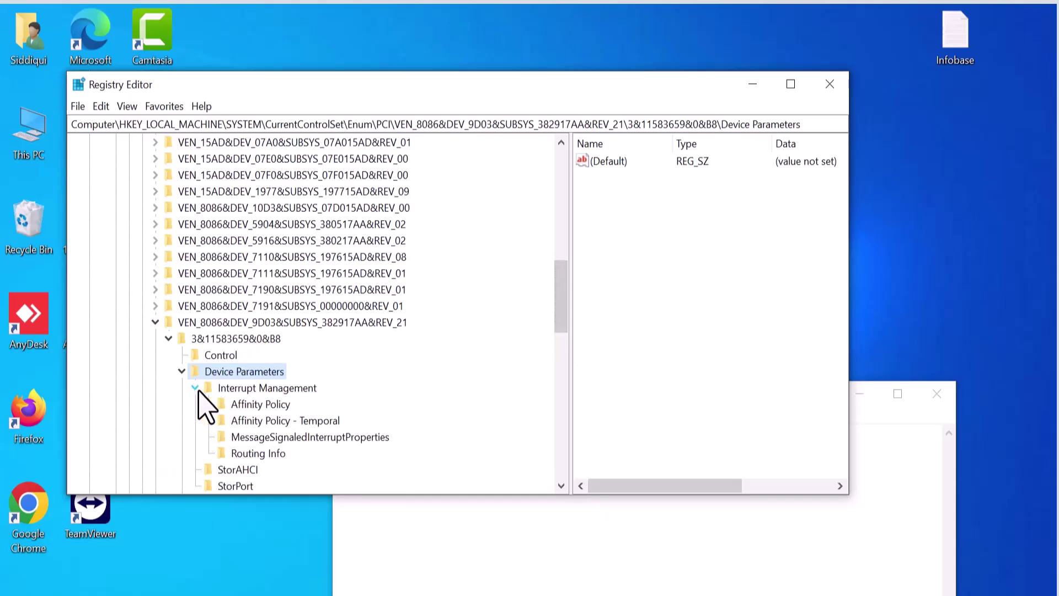
# Open the MessageSignaledInterruptProperties key, maximize the window, and set the MSISupported value to 1
pyautogui.click(288, 438)
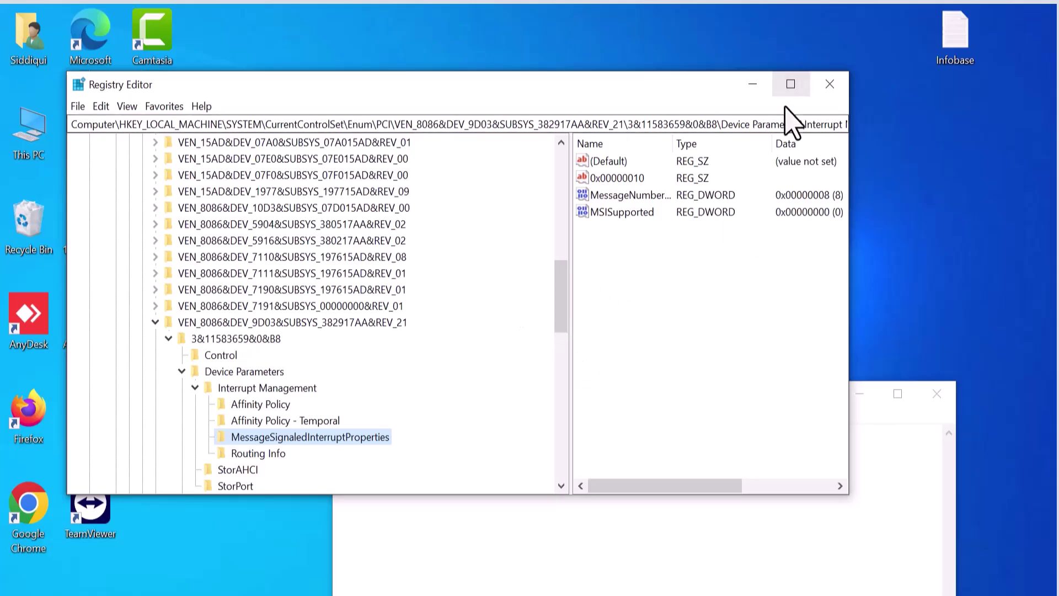
pyautogui.click(790, 84)
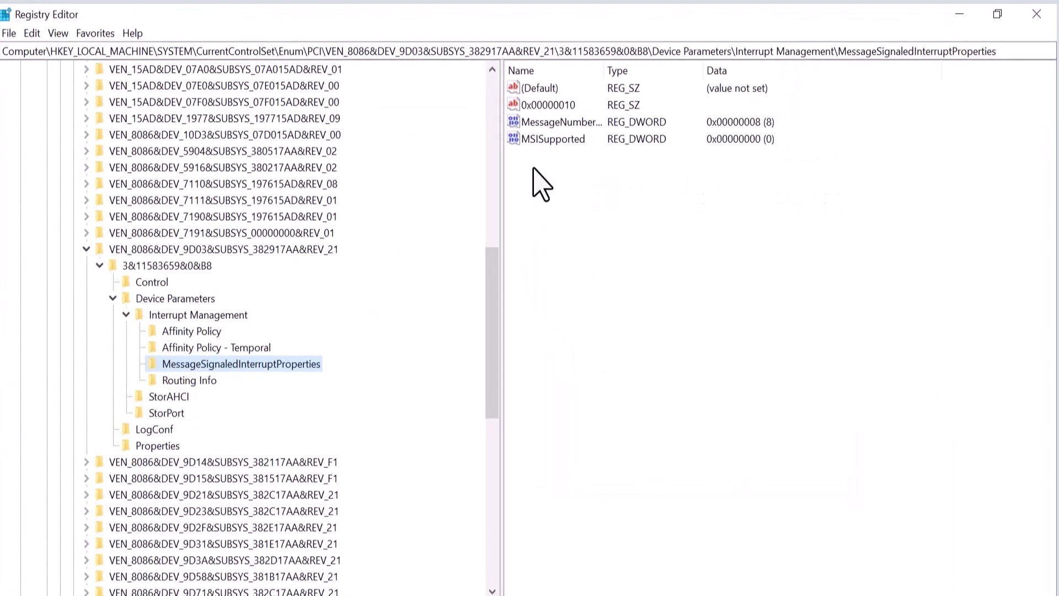
pyautogui.click(552, 139)
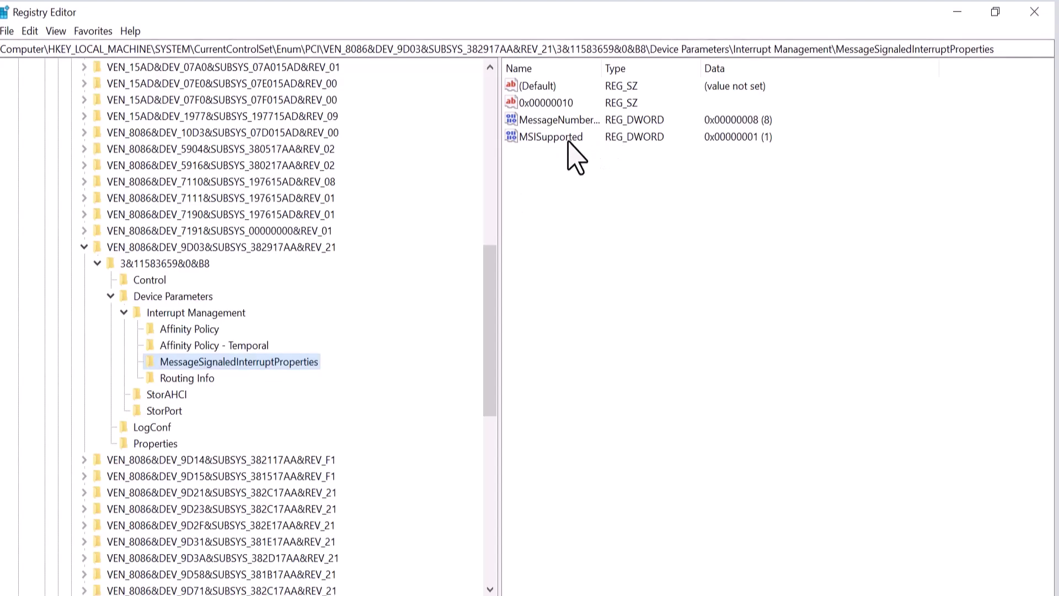
# Set the MSISupported value data to 0, confirm it, and close the text document and Registry Editor
pyautogui.doubleClick(568, 138)
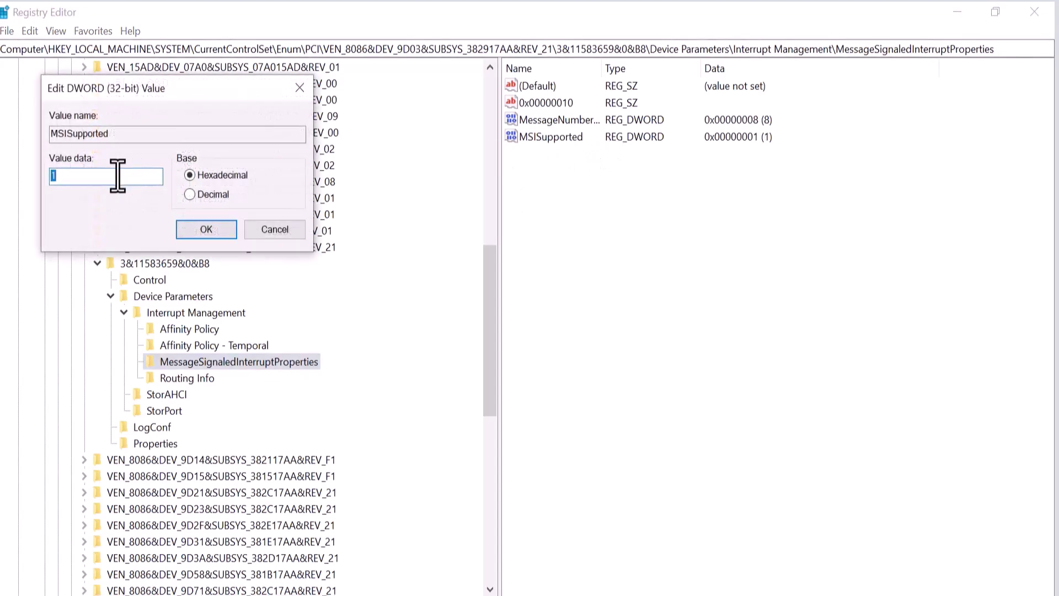
pyautogui.click(203, 230)
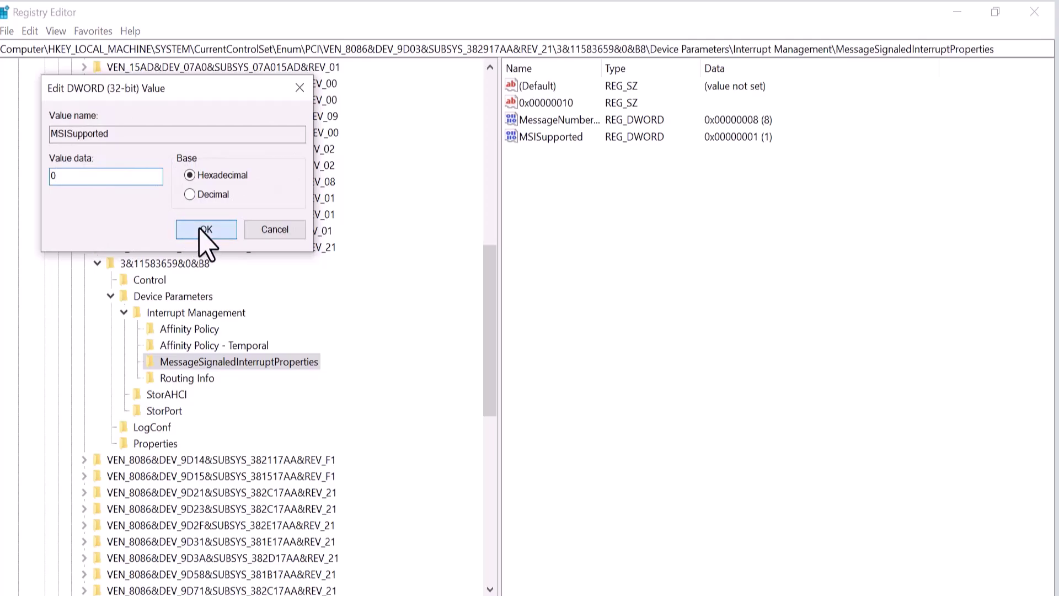
pyautogui.click(1033, 12)
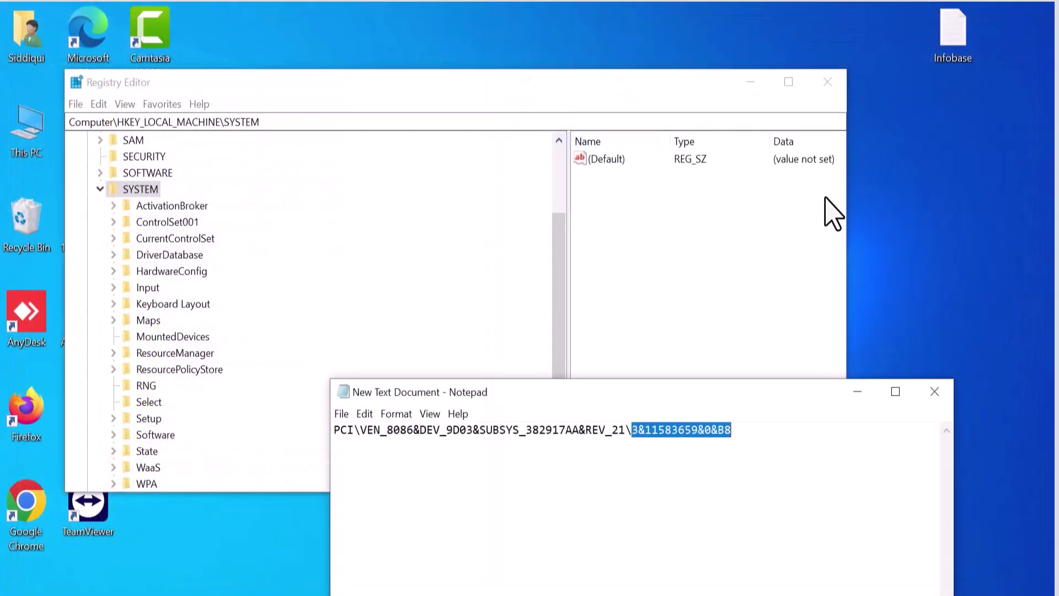
pyautogui.click(935, 392)
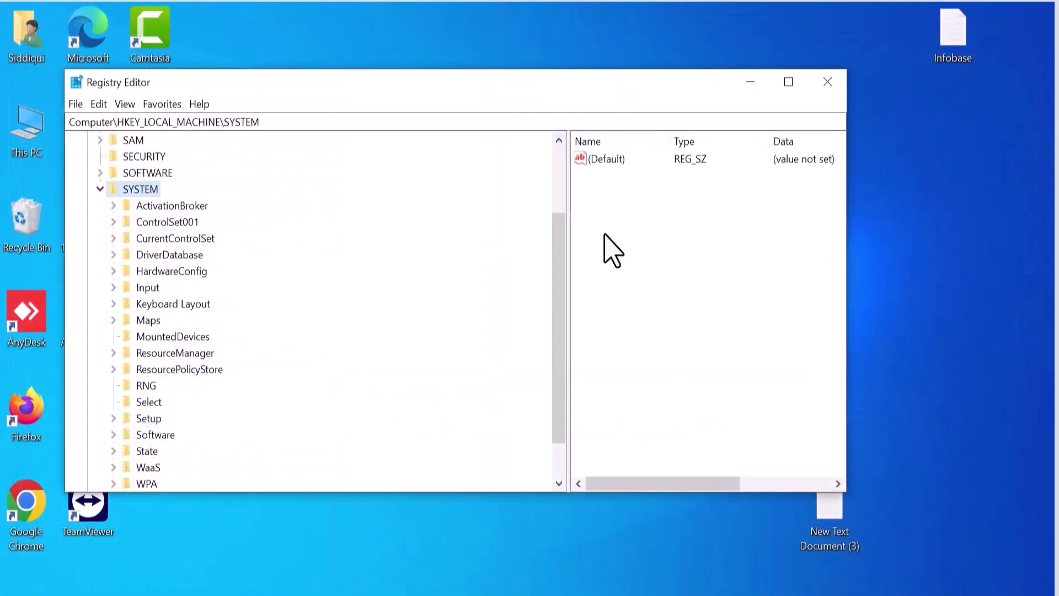
pyautogui.click(827, 82)
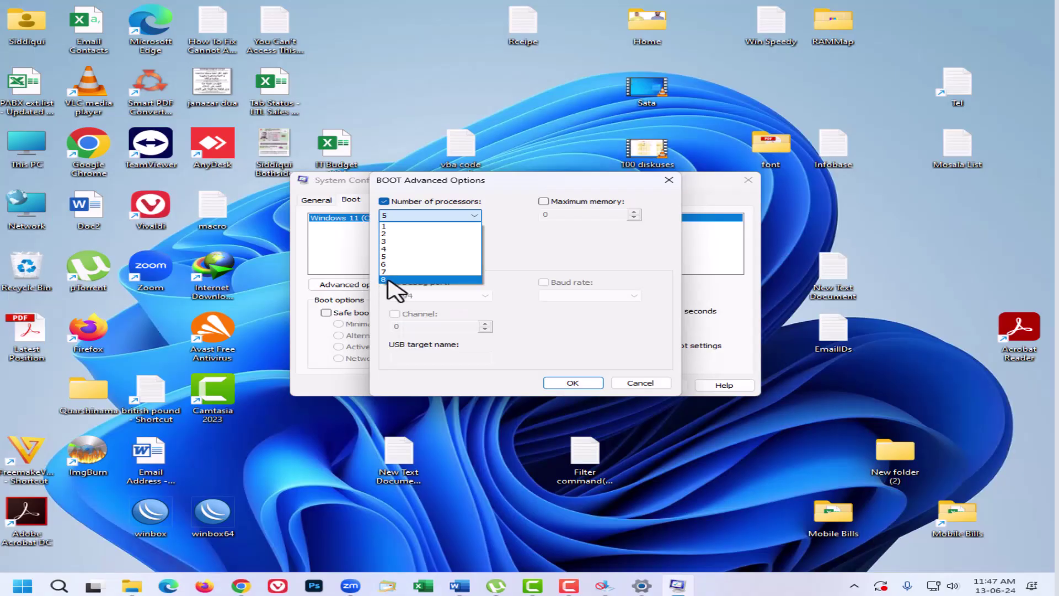
# Choose 8 as the number of processors in the boot advanced options and confirm the dialog
pyautogui.click(390, 275)
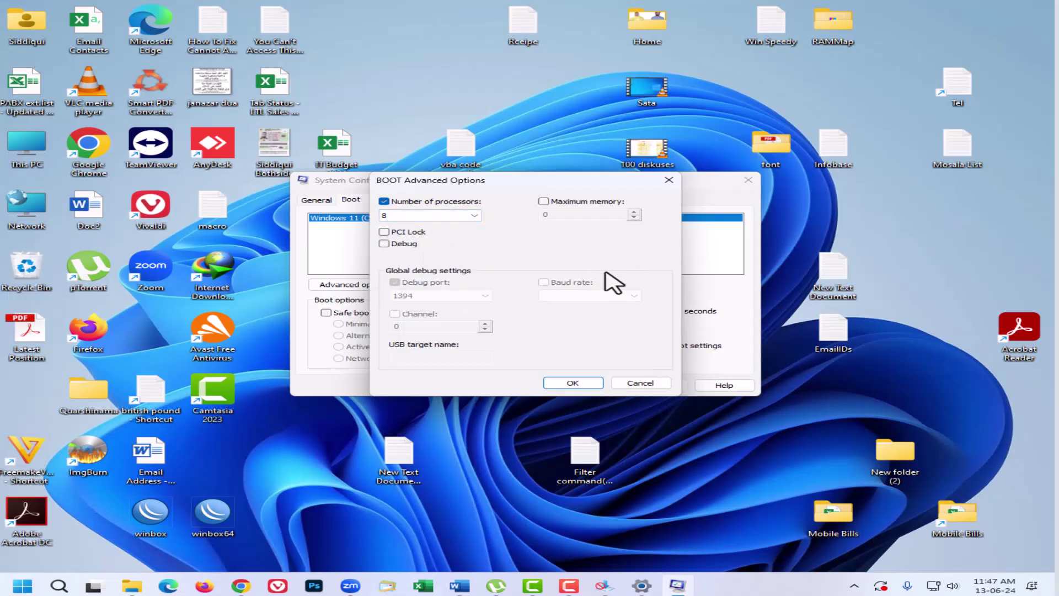
pyautogui.click(578, 384)
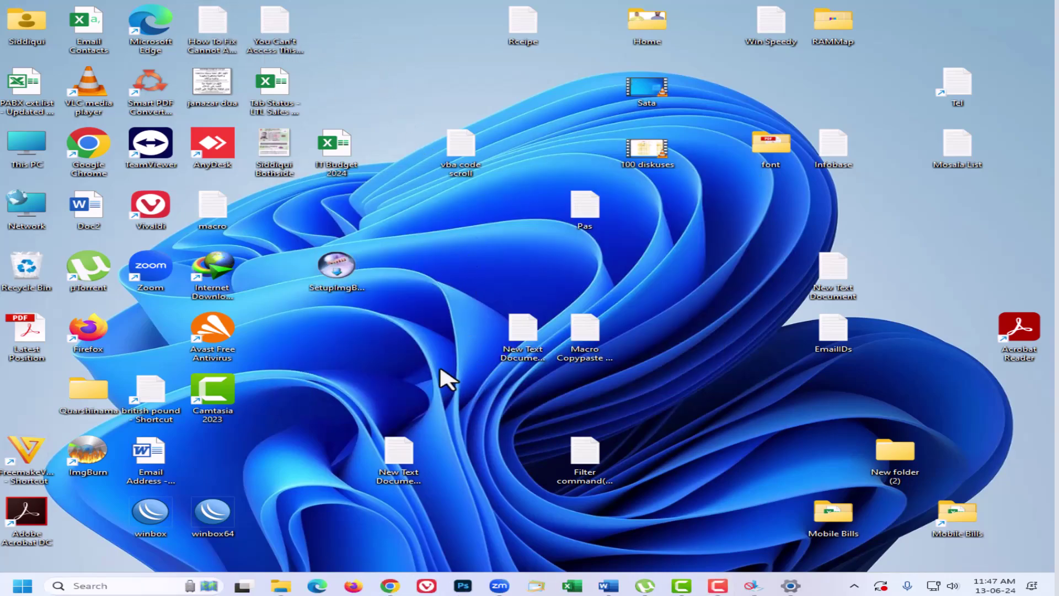
# Search Windows for msconfig, open System Configuration, and bring up the advanced boot options for Windows 11
pyautogui.click(133, 586)
pyautogui.write('msconfig')
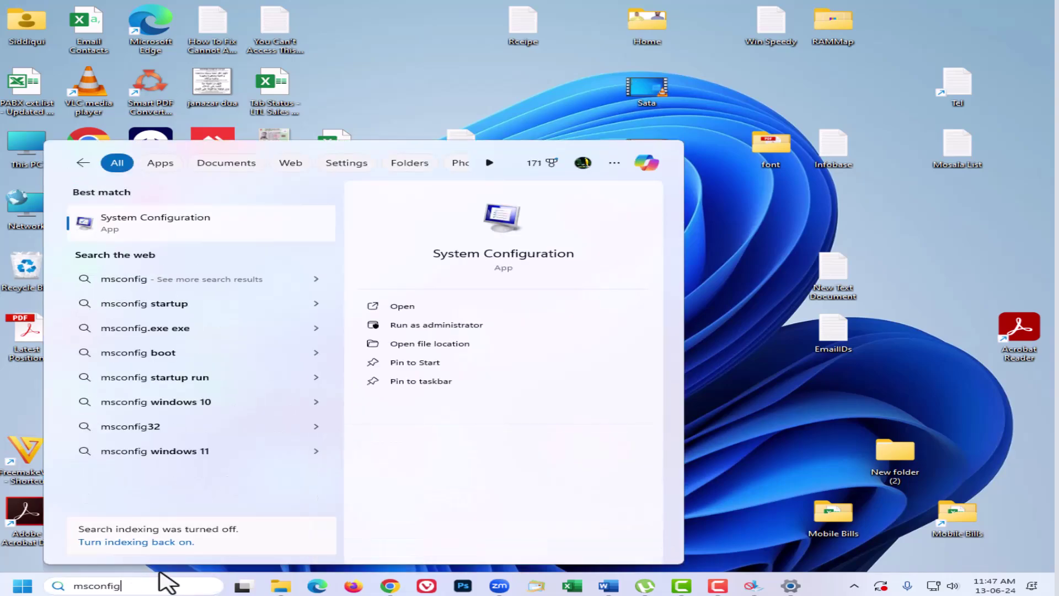
pyautogui.click(514, 258)
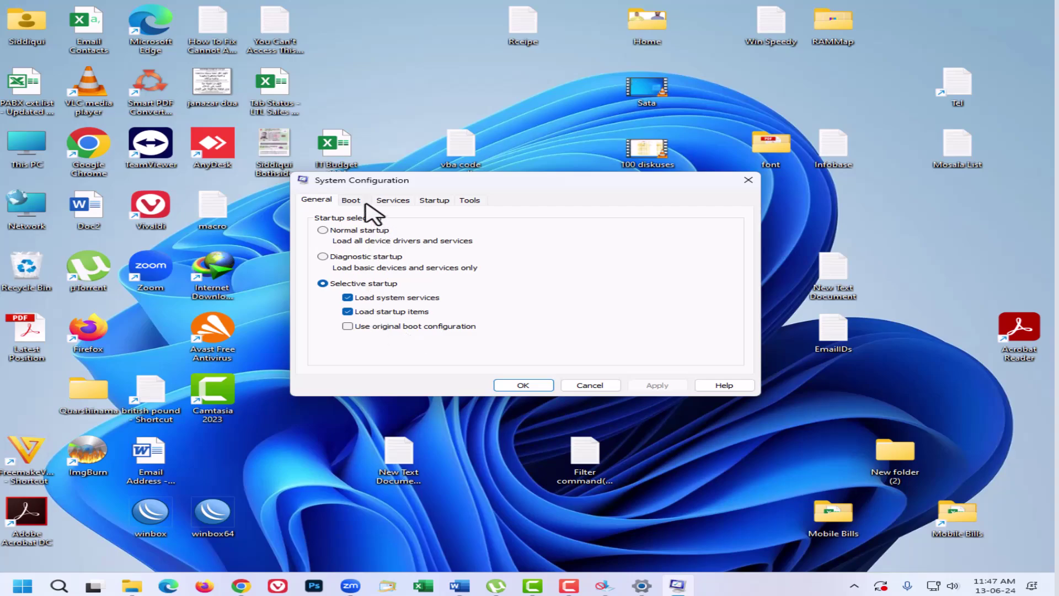
pyautogui.click(351, 202)
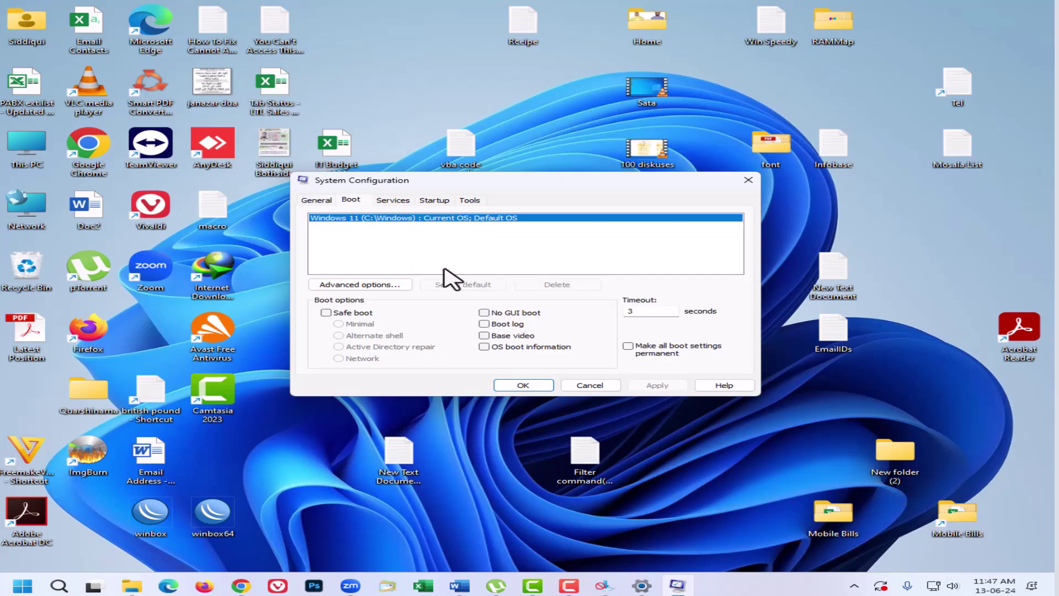
pyautogui.click(369, 285)
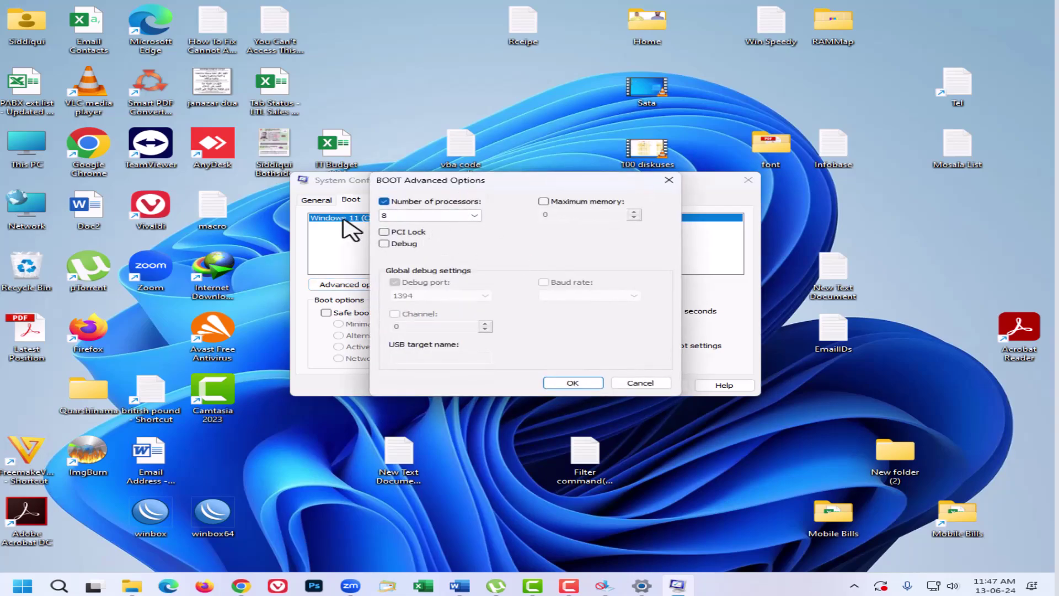
# Enable the number of processors option, set it to 8, and apply the boot configuration
pyautogui.click(384, 202)
pyautogui.click(385, 201)
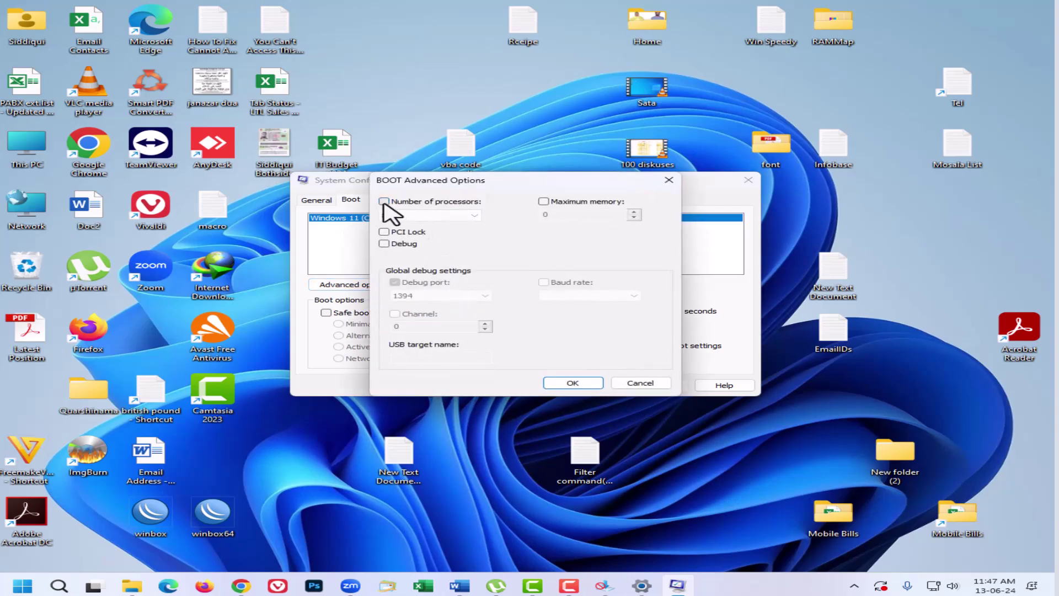
pyautogui.click(384, 201)
pyautogui.click(473, 217)
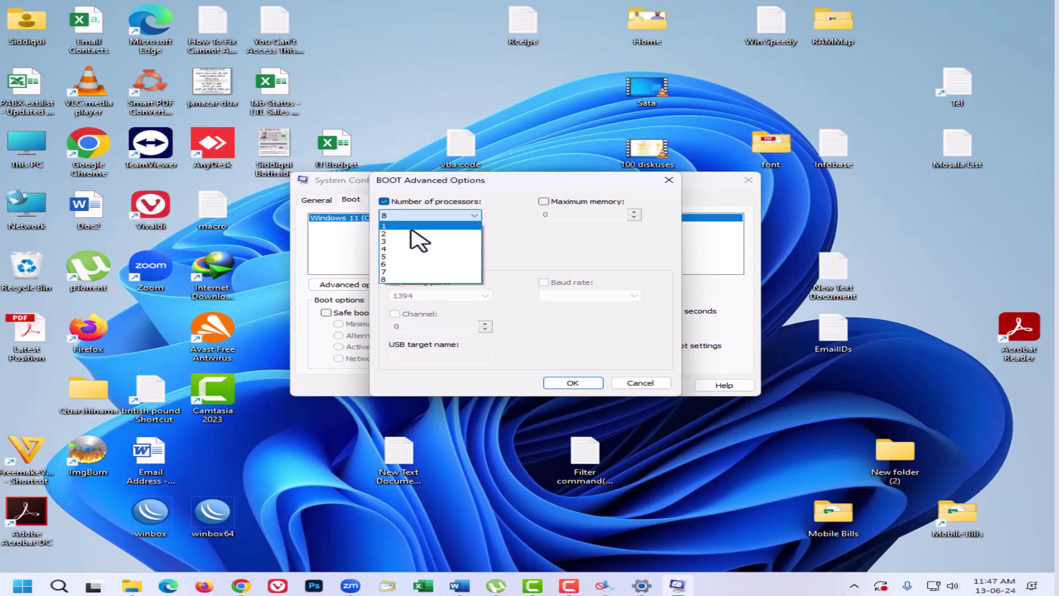
pyautogui.click(390, 256)
pyautogui.click(473, 216)
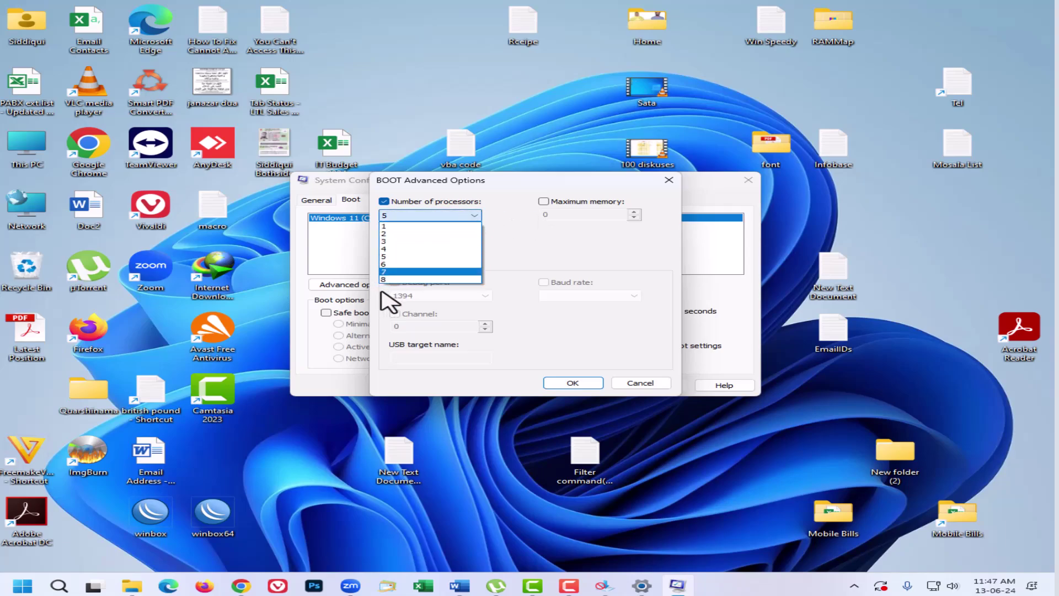
pyautogui.click(390, 279)
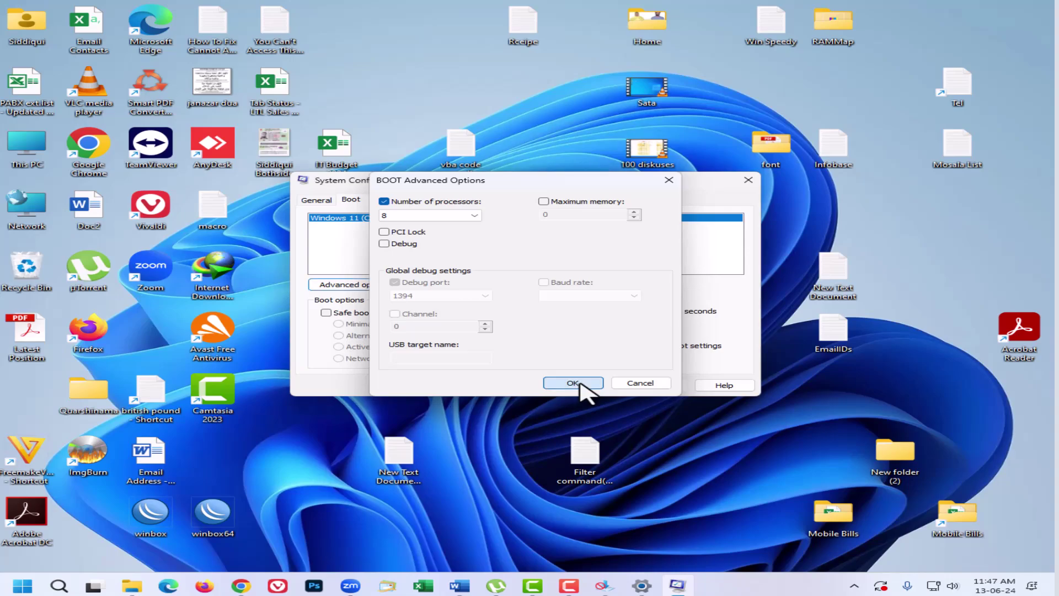
pyautogui.click(574, 382)
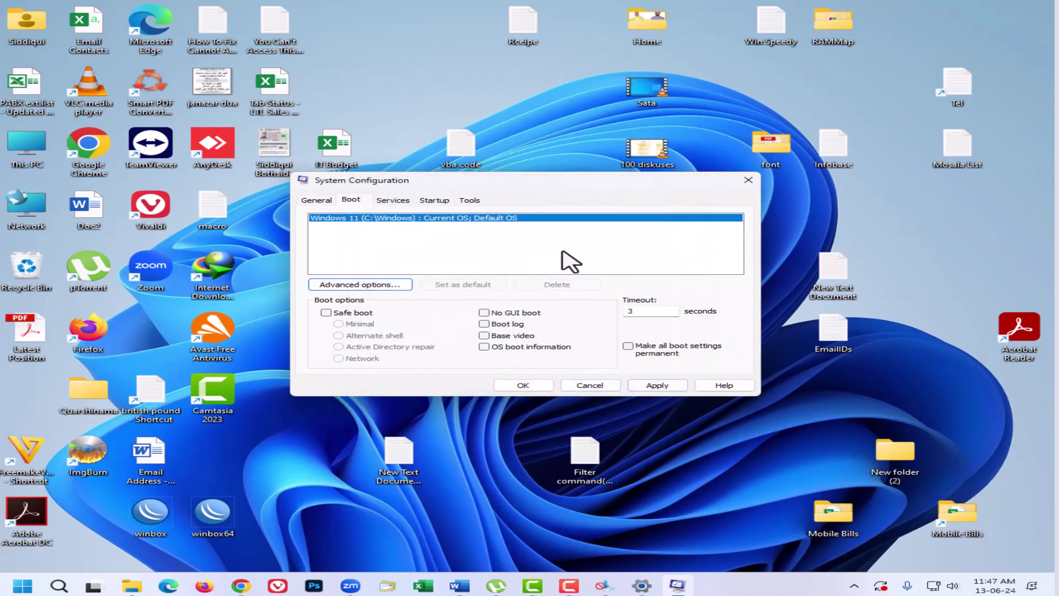
pyautogui.click(657, 386)
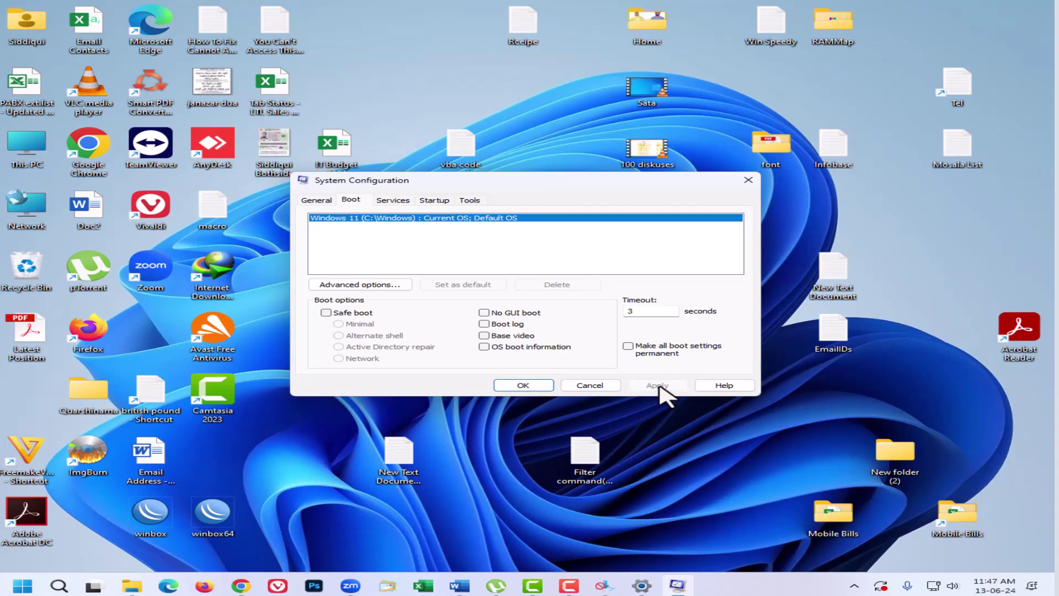
pyautogui.click(529, 385)
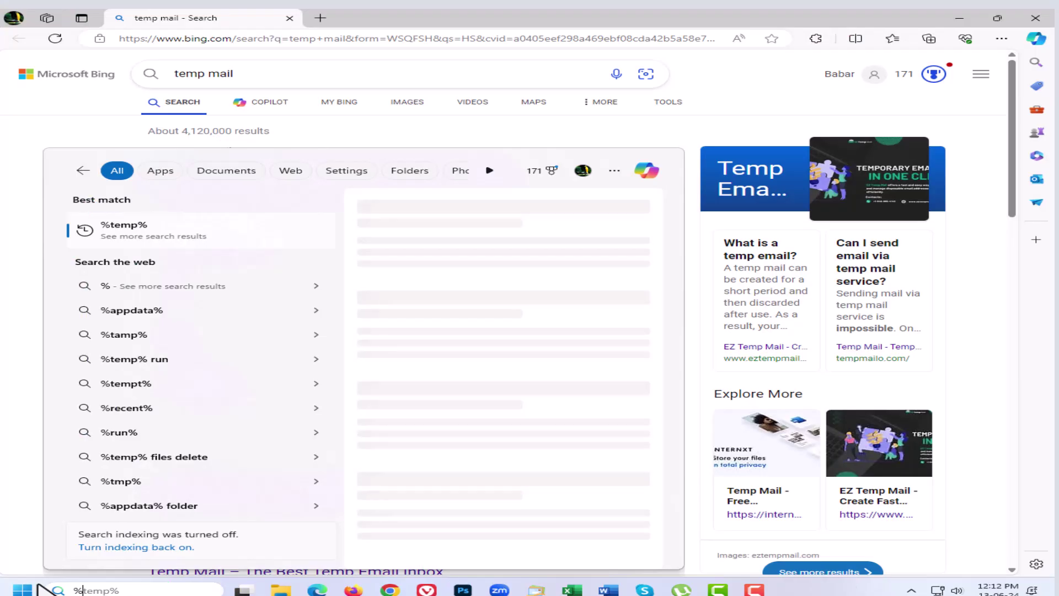
# Search Windows for %temp% and open the matching Temp file folder
pyautogui.write('temp')
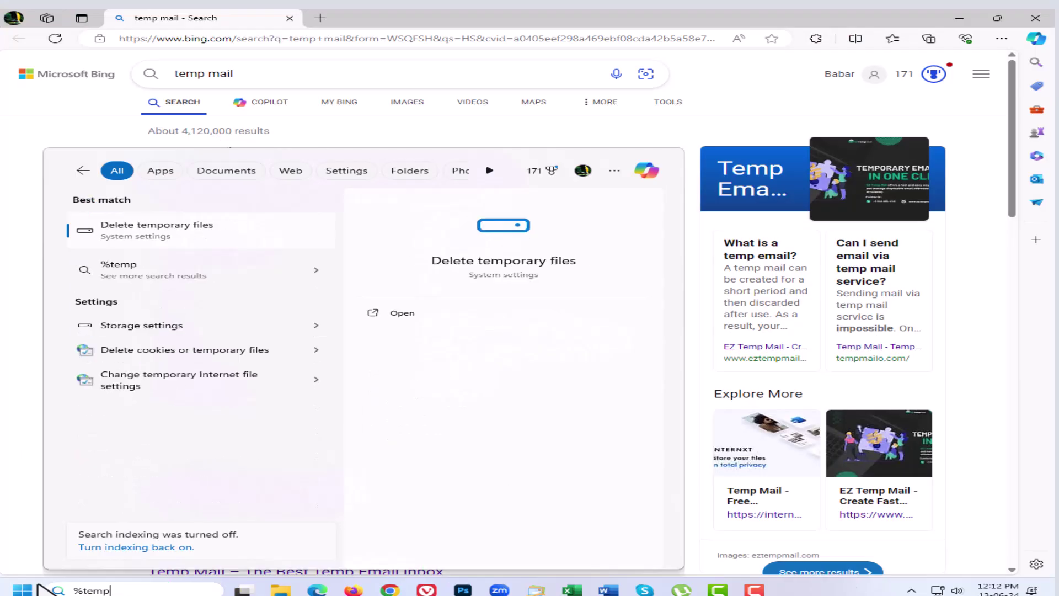
pyautogui.write('%')
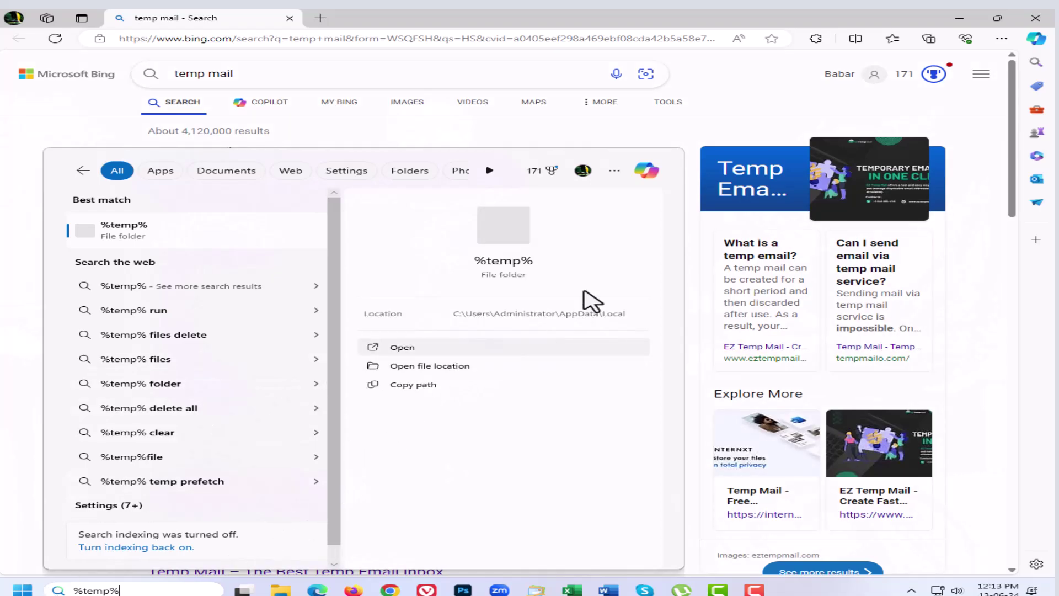
pyautogui.click(510, 273)
# Select all files and folders inside the Temp folder and delete them
pyautogui.scroll(-6, 455, 392)
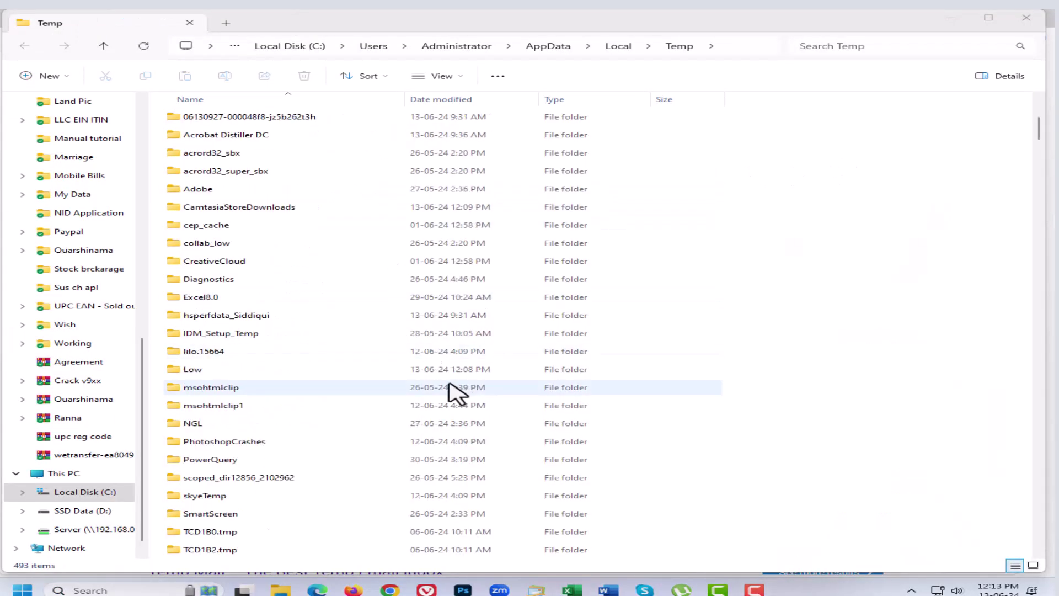
pyautogui.scroll(-3, 414, 384)
pyautogui.scroll(8, 331, 276)
pyautogui.click(272, 170)
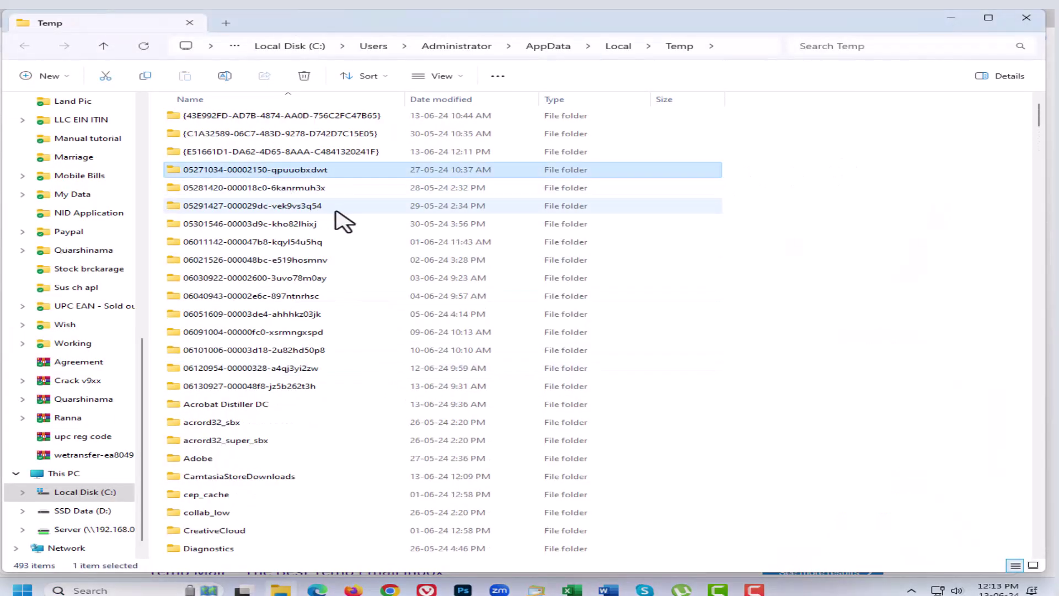
pyautogui.hotkey('ctrl', 'a')
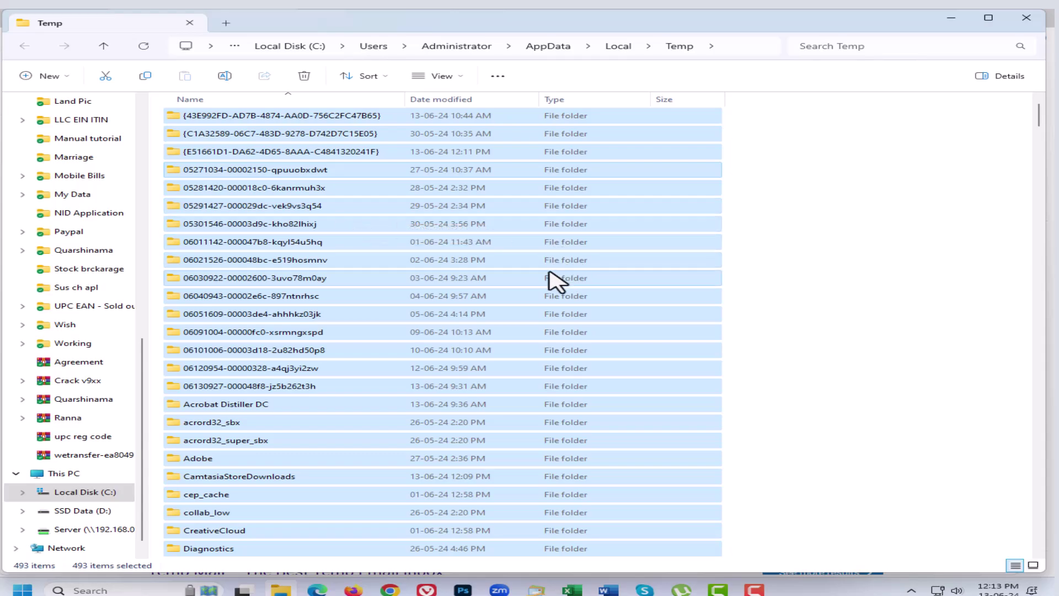
pyautogui.press('Delete')
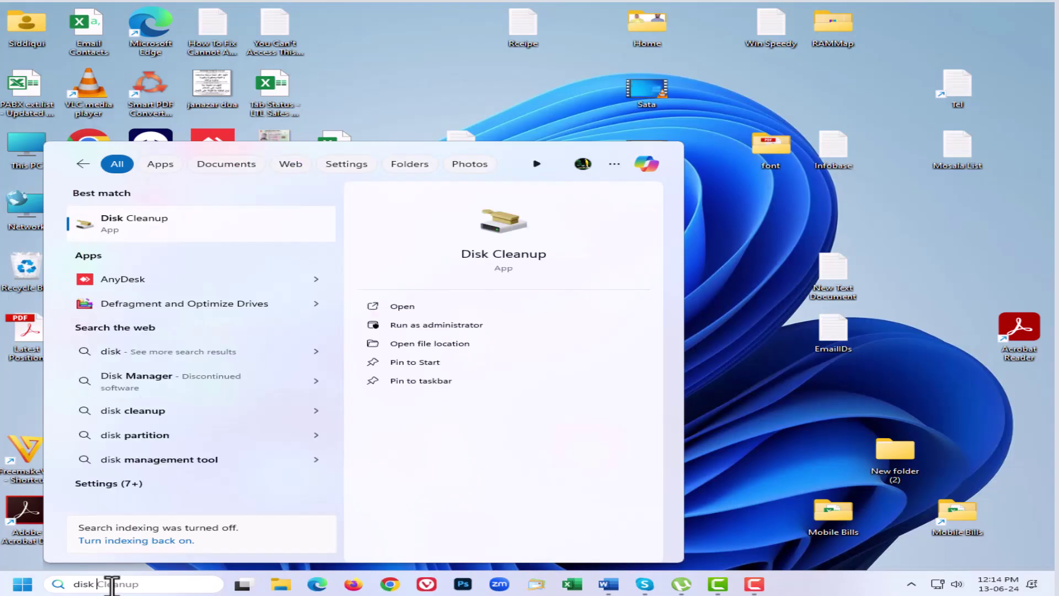
# Search Windows for disk cleanup and open the Disk Cleanup app
pyautogui.press('BackSpace')
pyautogui.press('BackSpace')
pyautogui.press('BackSpace')
pyautogui.press('BackSpace')
pyautogui.write('dis')
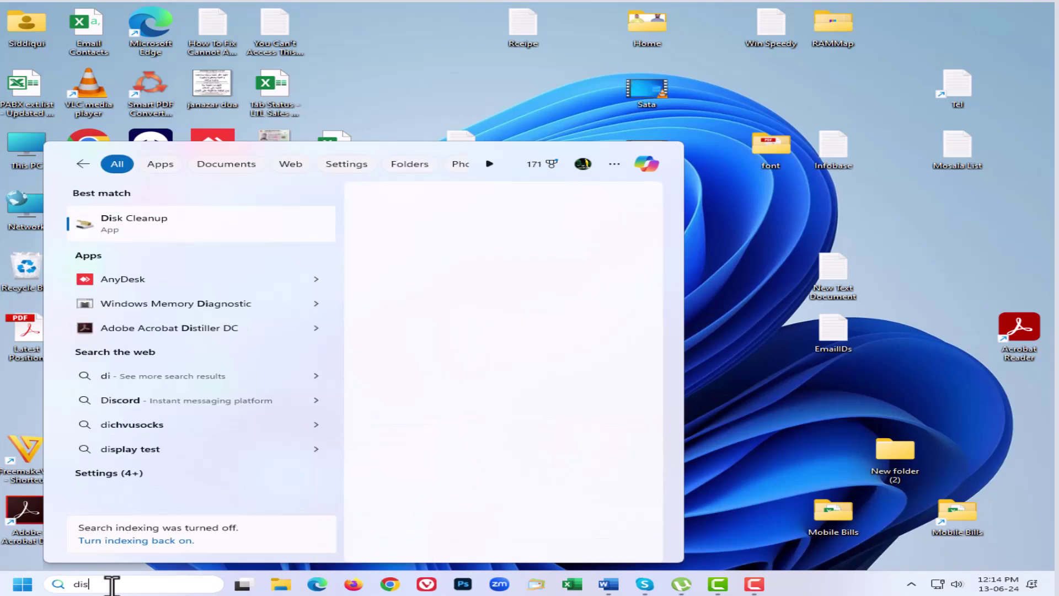
pyautogui.write('k cleanup')
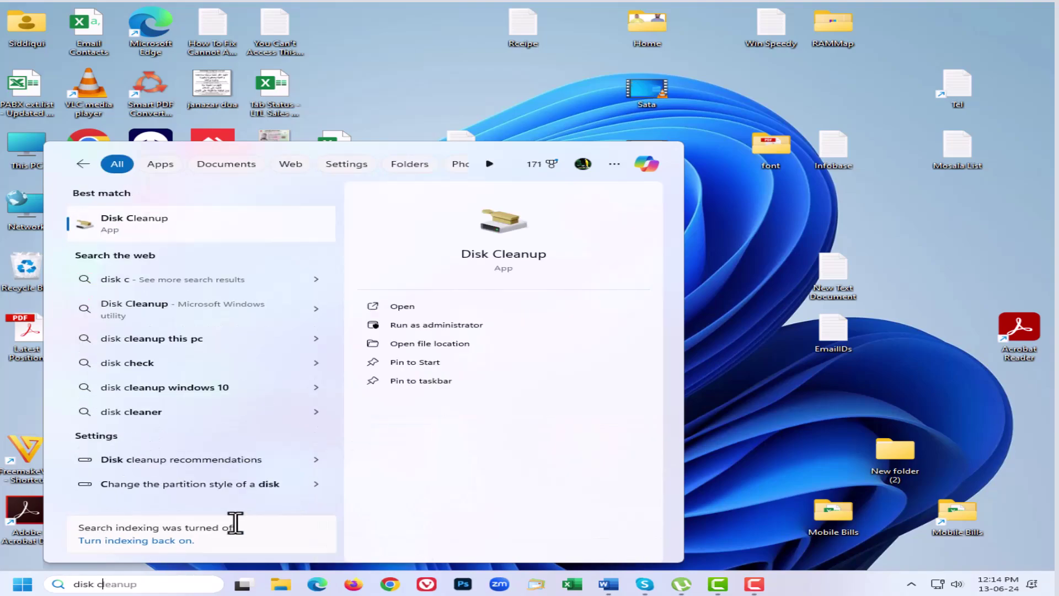
pyautogui.click(524, 269)
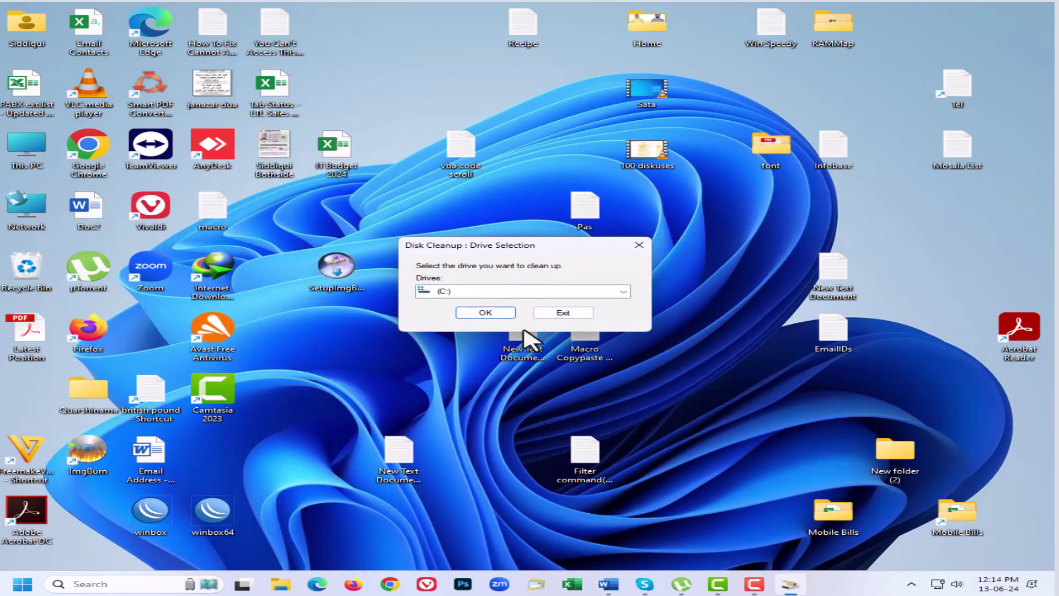
# Select drive C: for cleanup and permanently delete all the checked file categories
pyautogui.click(615, 292)
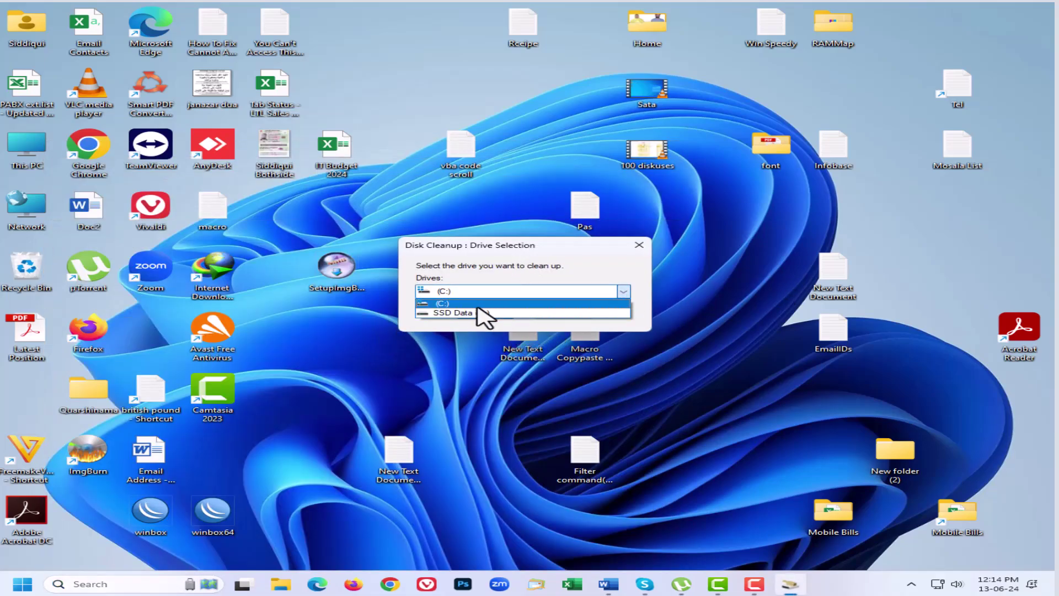
pyautogui.click(448, 305)
pyautogui.click(481, 316)
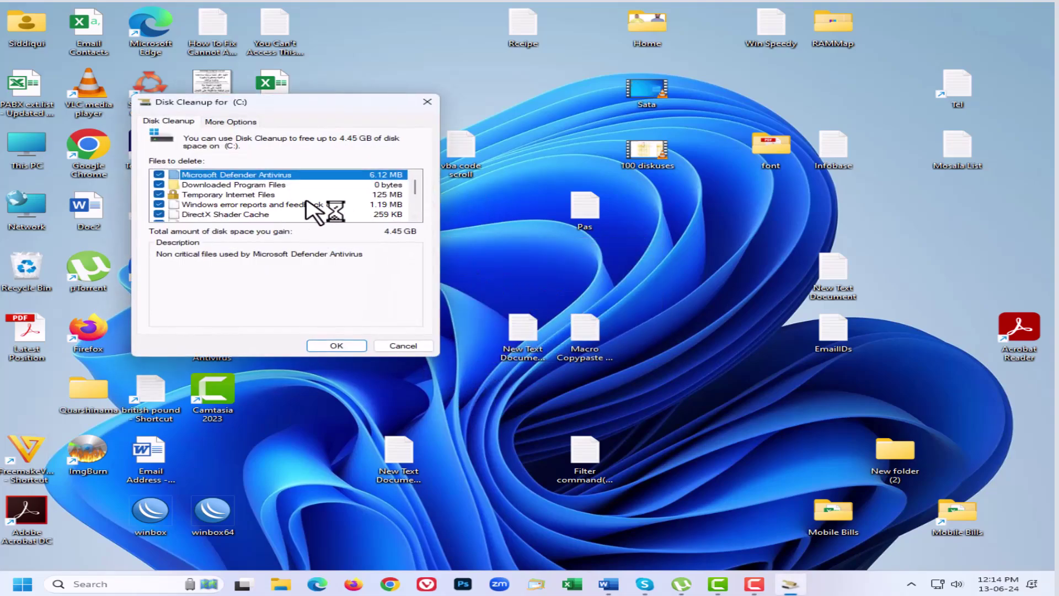
pyautogui.scroll(-5, 343, 208)
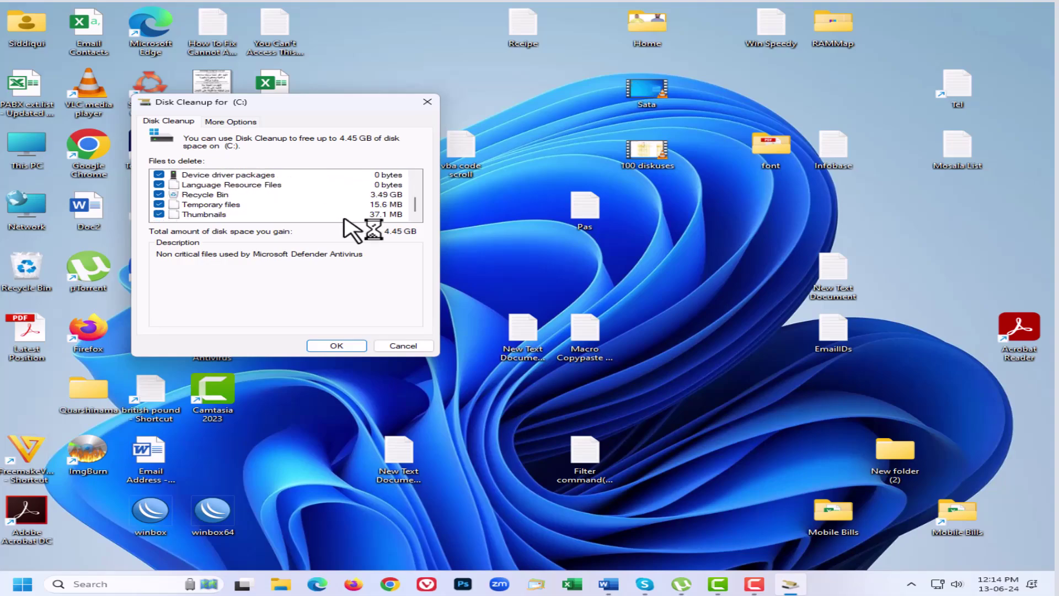
pyautogui.click(336, 346)
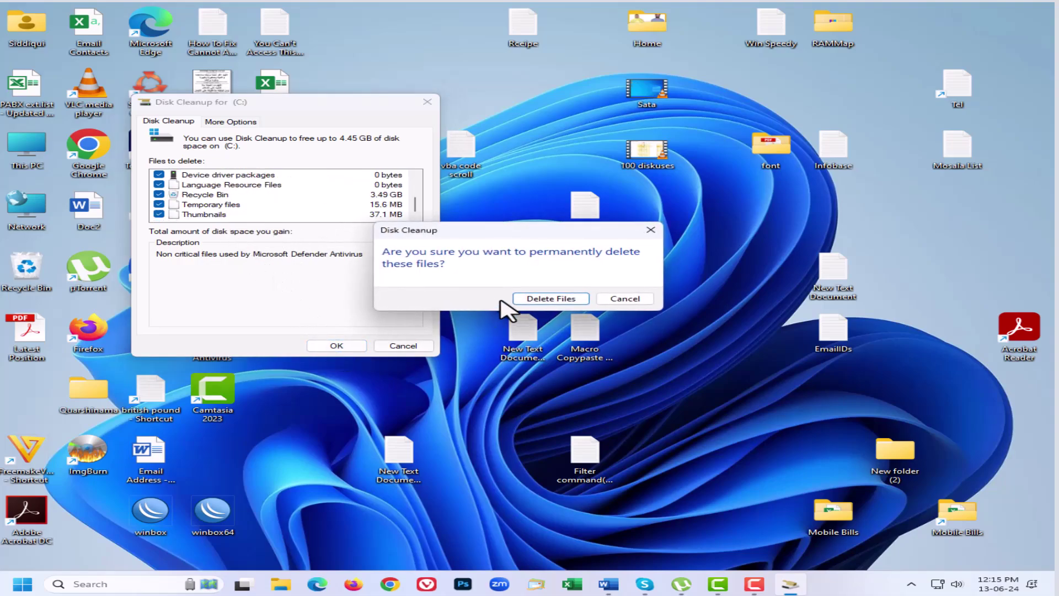
pyautogui.click(555, 298)
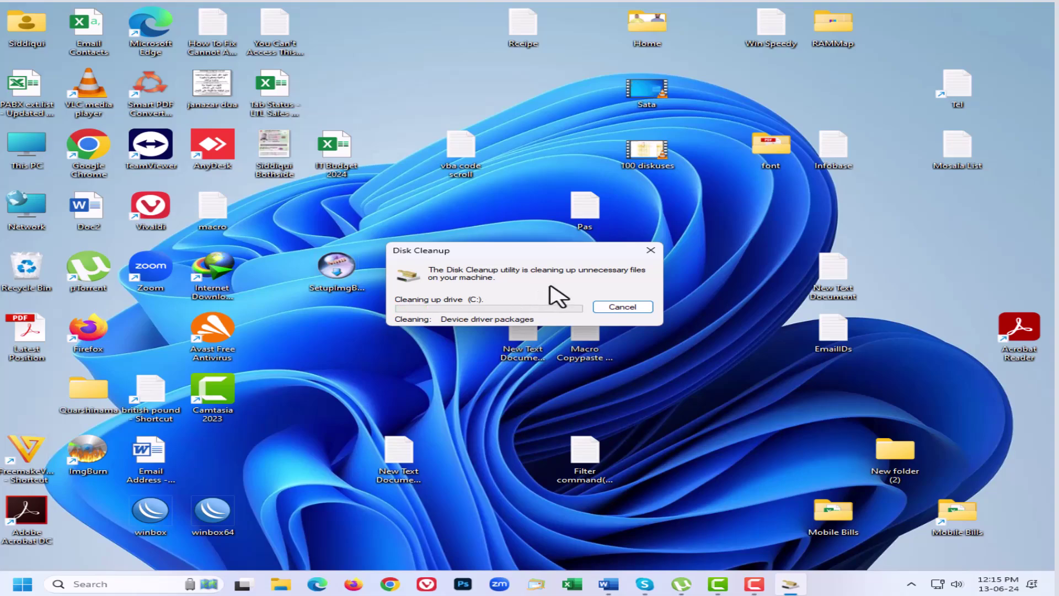
pyautogui.click(754, 587)
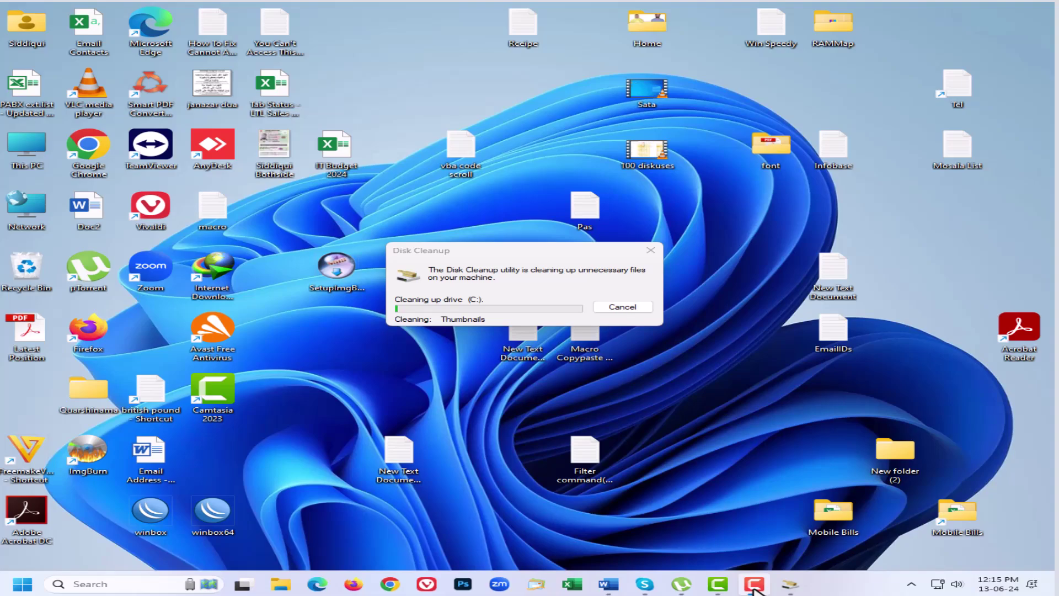